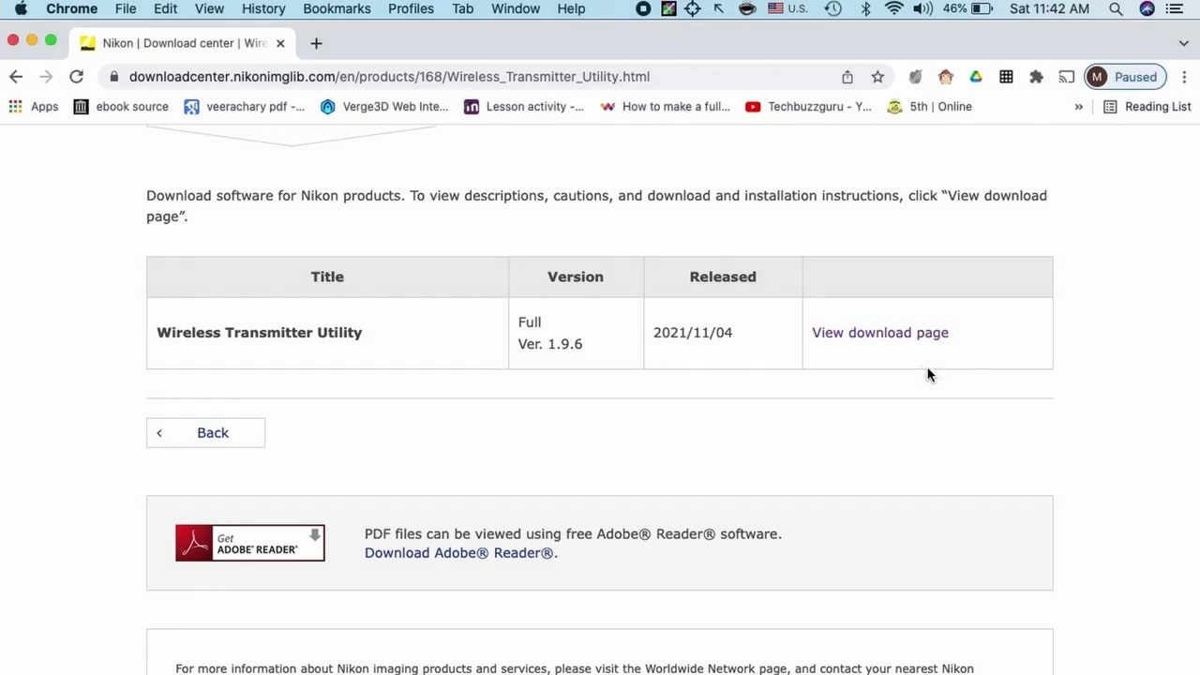
Open the Wireless Transmitter Utility download page and scroll through the license agreement
click(888, 341)
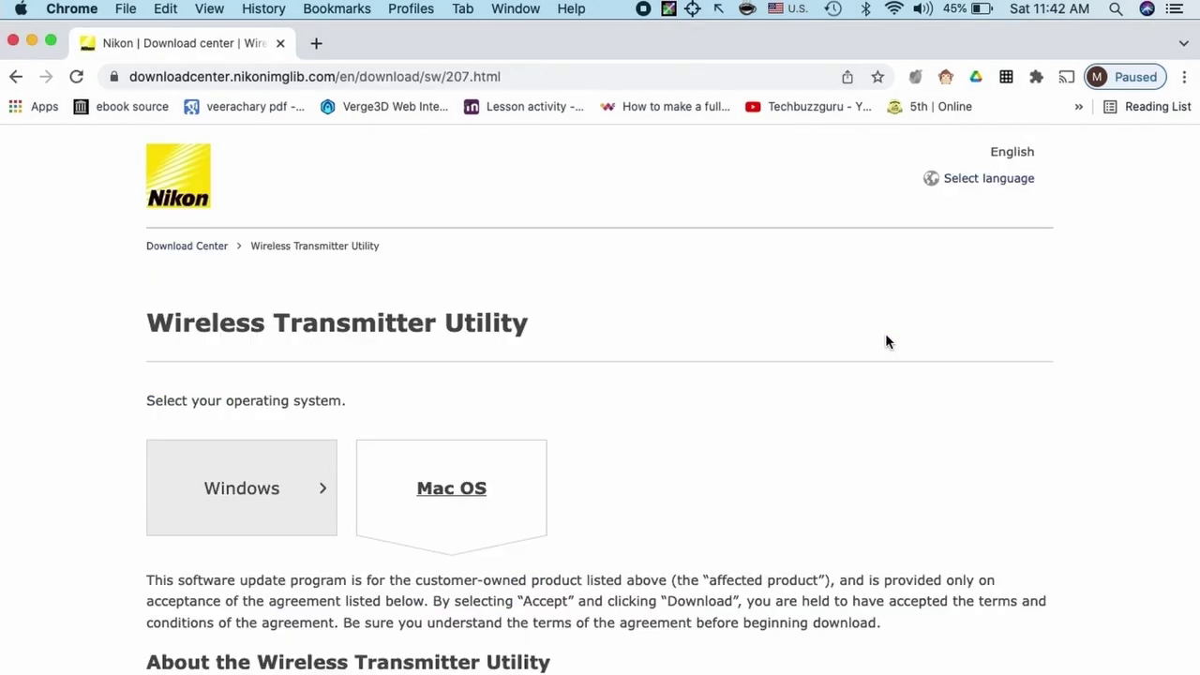
scroll(885, 341, down, 2)
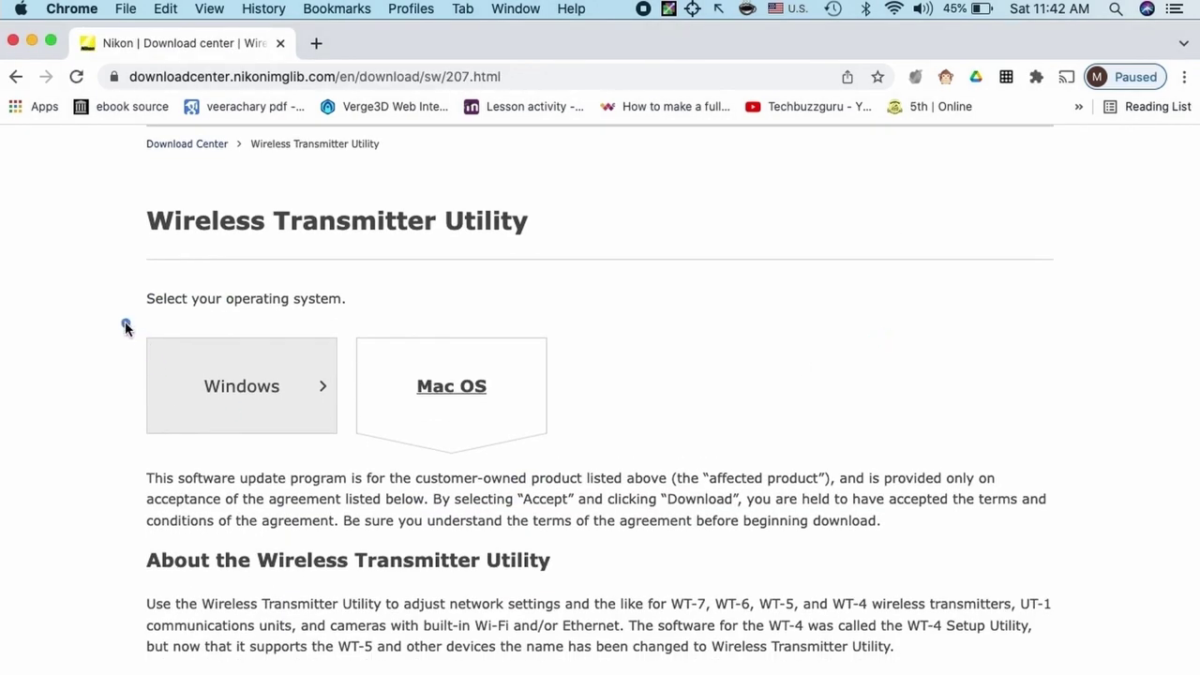
mouse_move(126, 326)
mouse_down()
mouse_move(319, 495)
mouse_move(586, 459)
mouse_up()
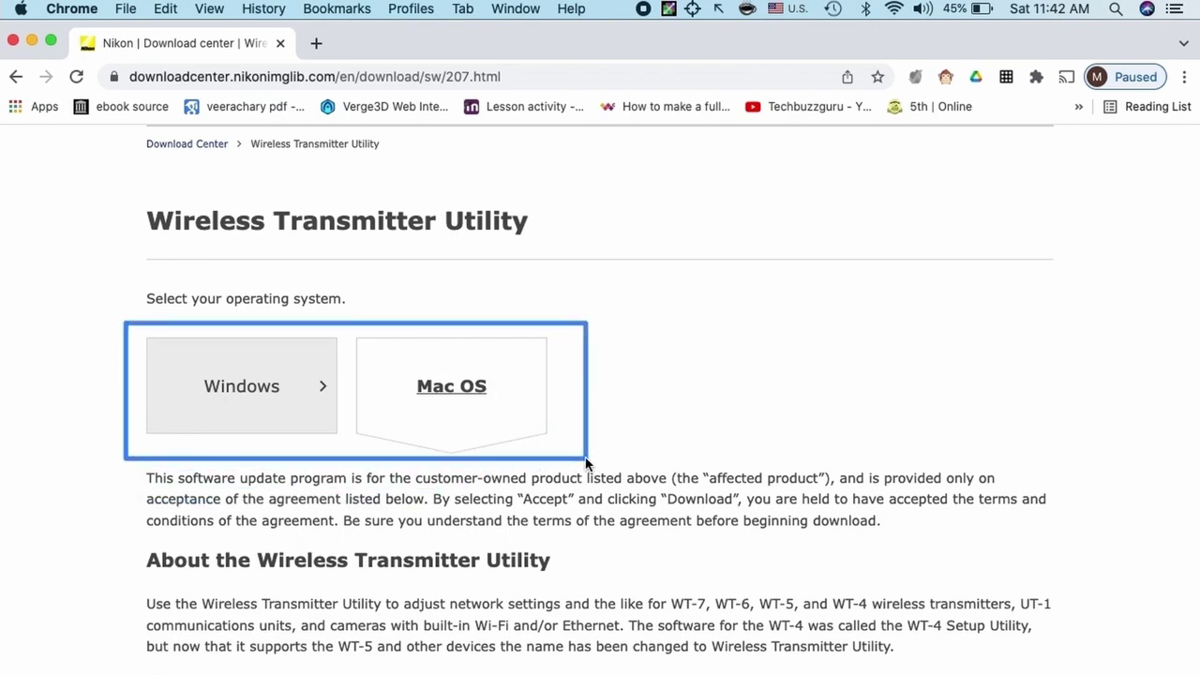
scroll(619, 457, down, 2)
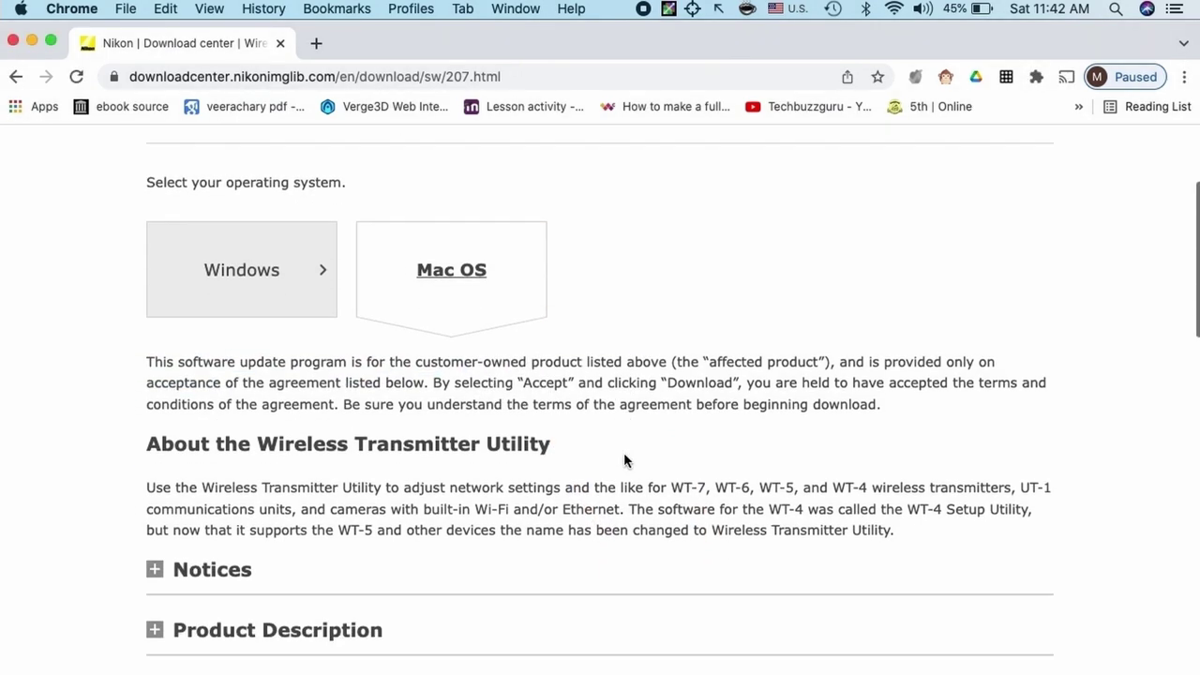
scroll(625, 459, down, 5)
scroll(625, 460, down, 5)
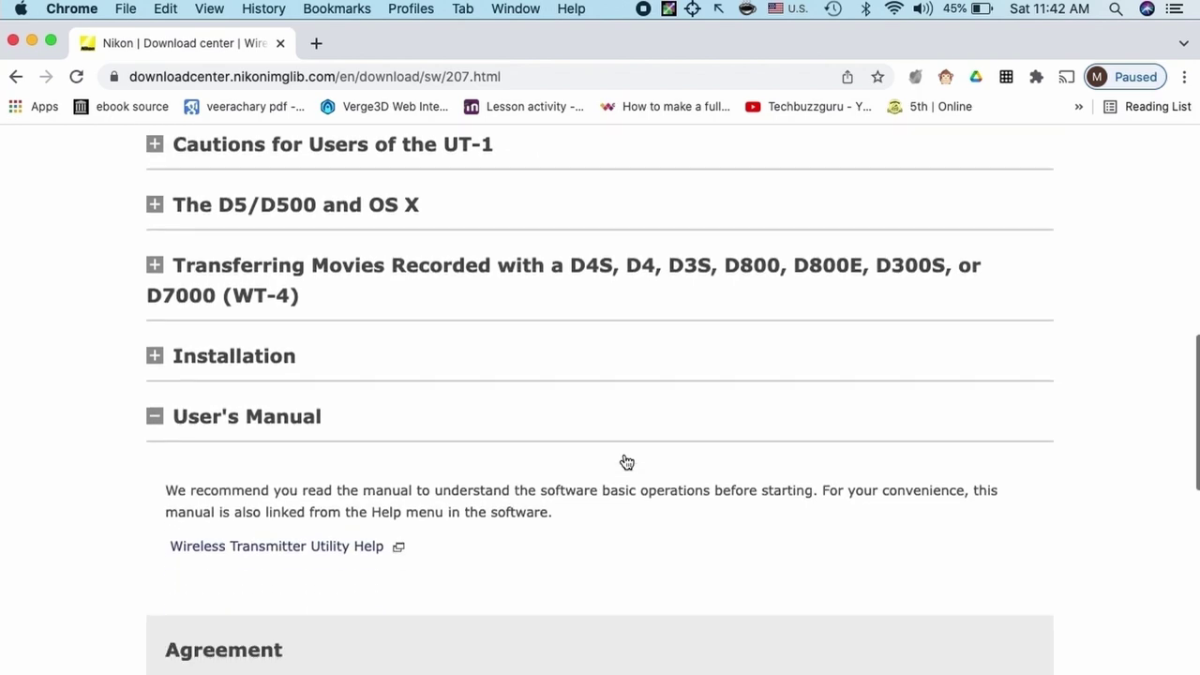
scroll(626, 461, down, 5)
scroll(623, 454, down, 2)
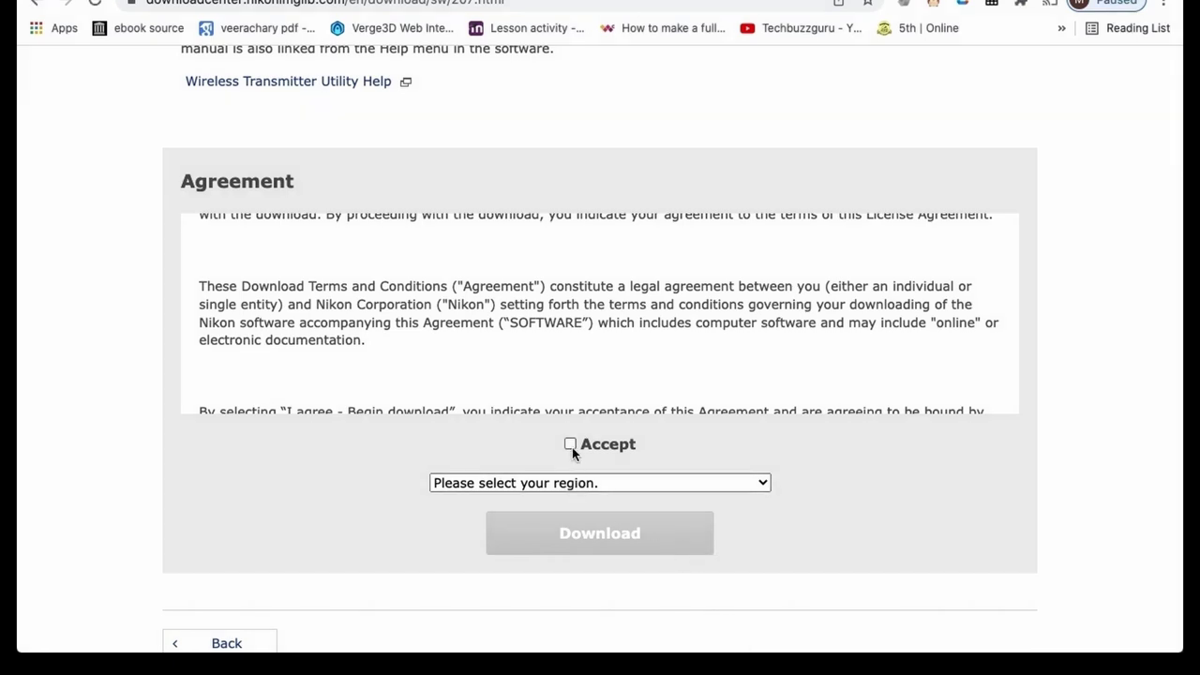
Accept the agreement, choose the Asia/Oceania region, then download and open the Mac .dmg
click(570, 443)
click(598, 482)
click(571, 568)
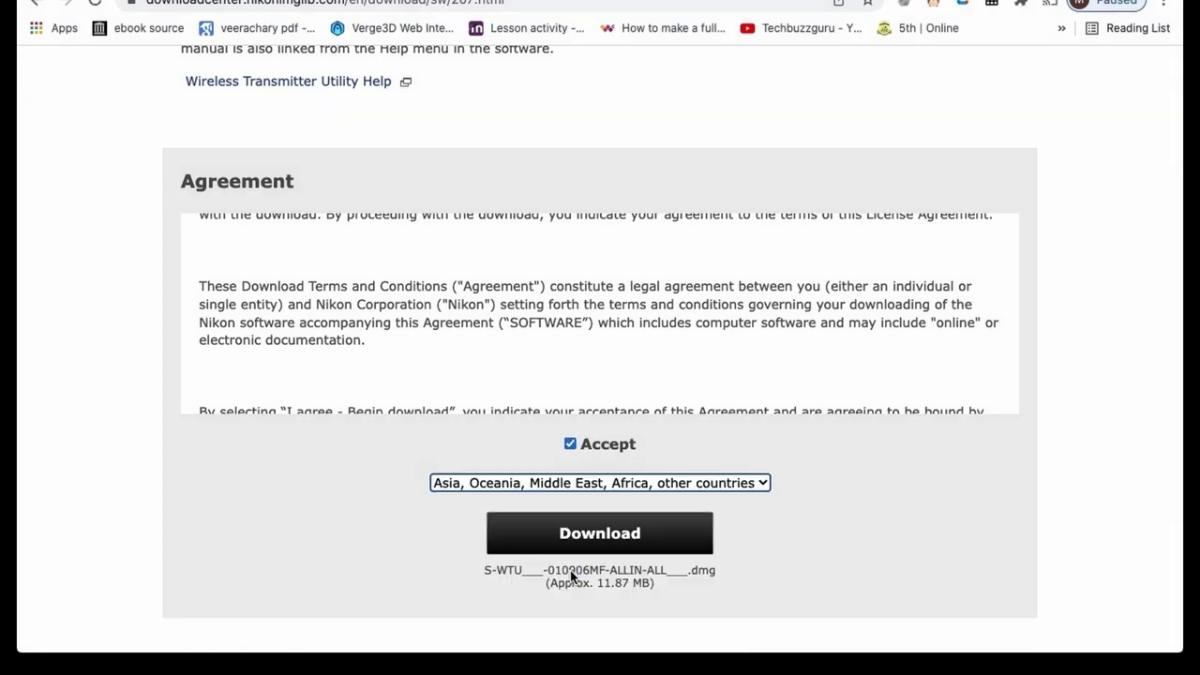
click(624, 536)
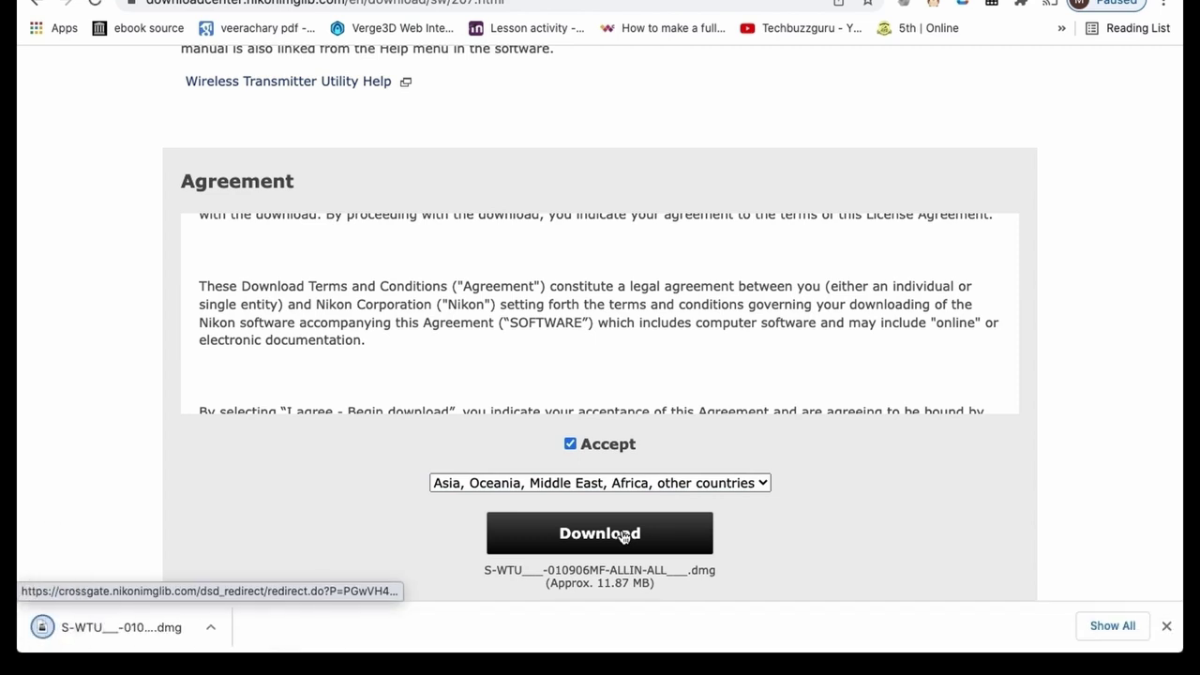
click(140, 629)
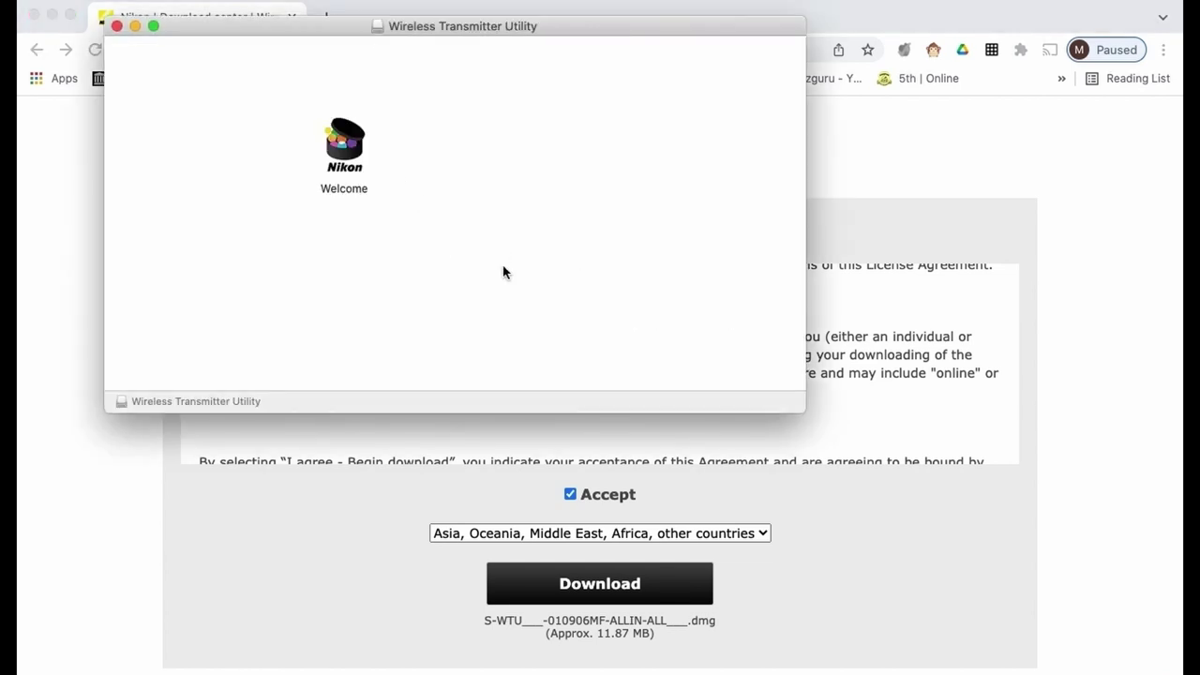
Launch Welcome from the disk image, allow it past security, keep English and start installing
mouse_move(279, 78)
mouse_down()
mouse_move(404, 263)
mouse_move(436, 242)
mouse_up()
double_click(343, 145)
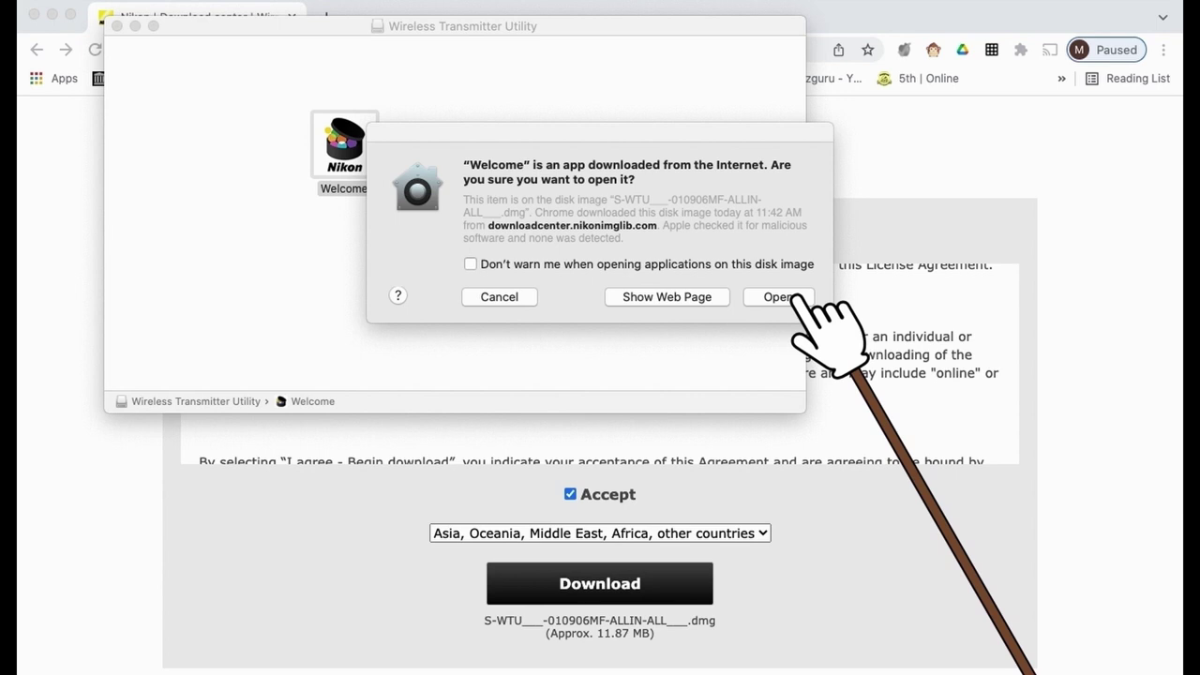
click(790, 298)
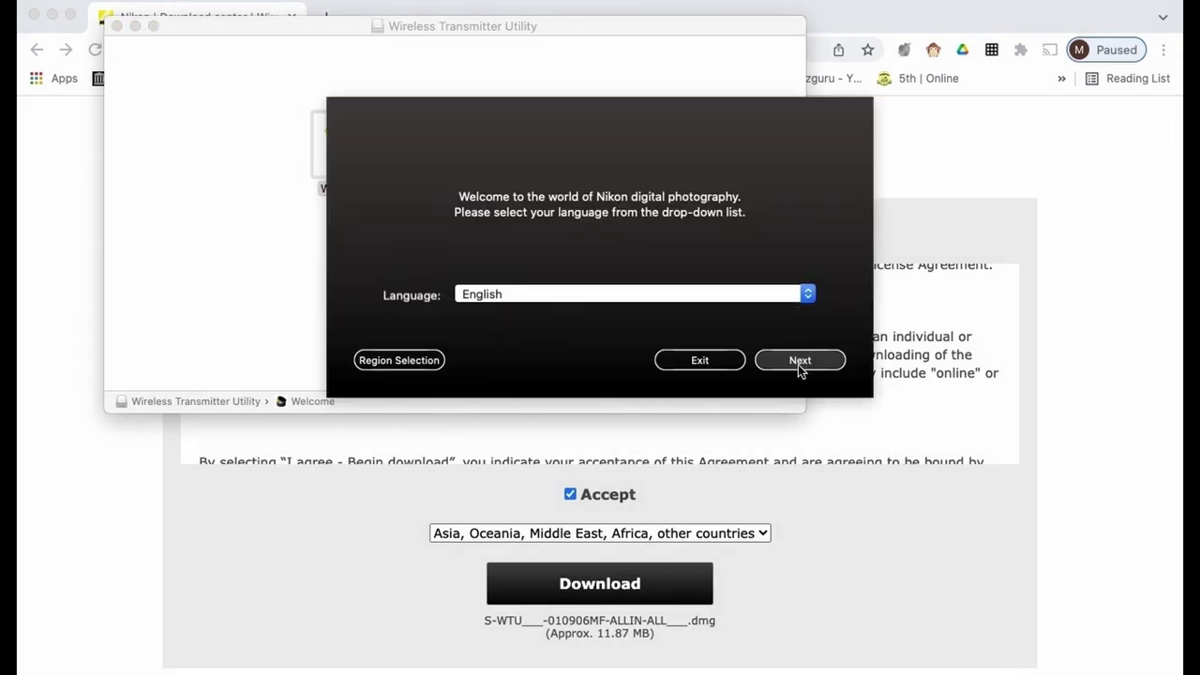
click(798, 364)
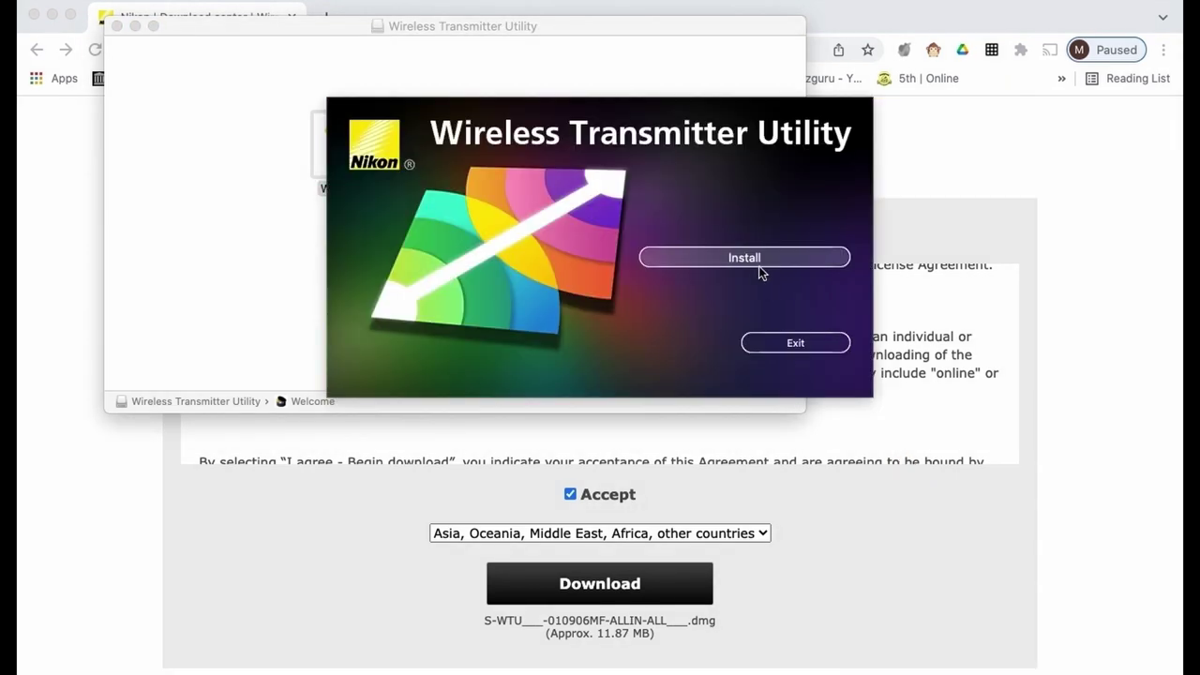
click(752, 259)
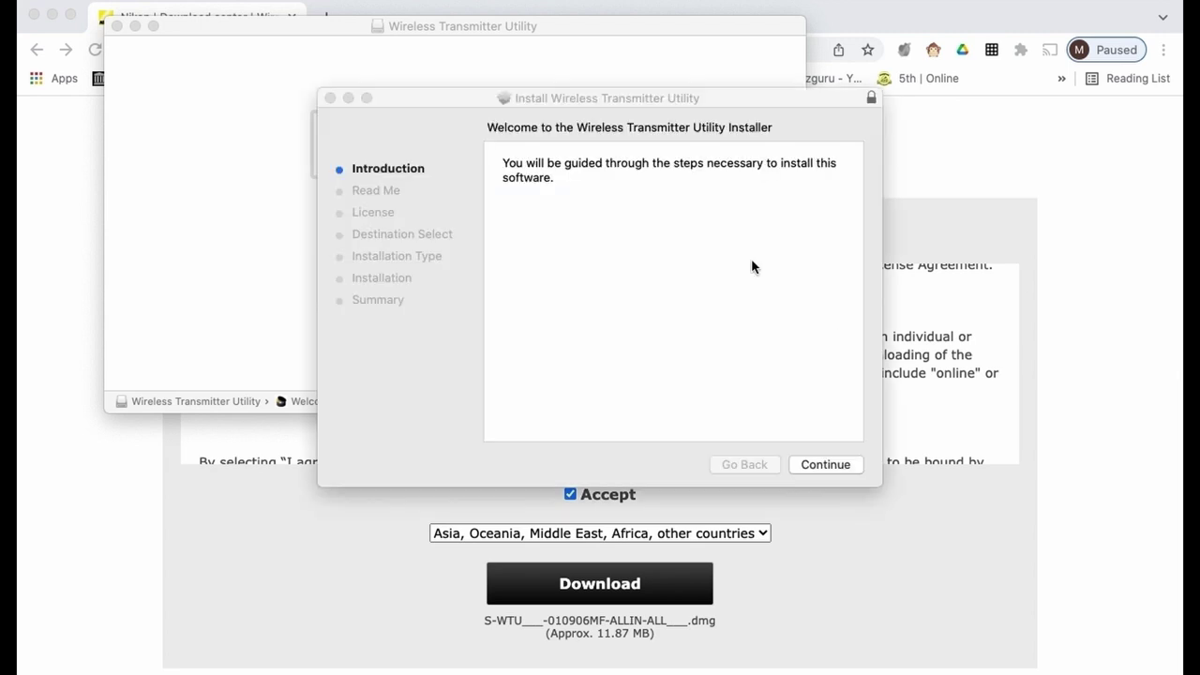
Agree to the license and install on Macintosh HD, authorizing with the admin password
click(827, 465)
click(829, 465)
click(829, 465)
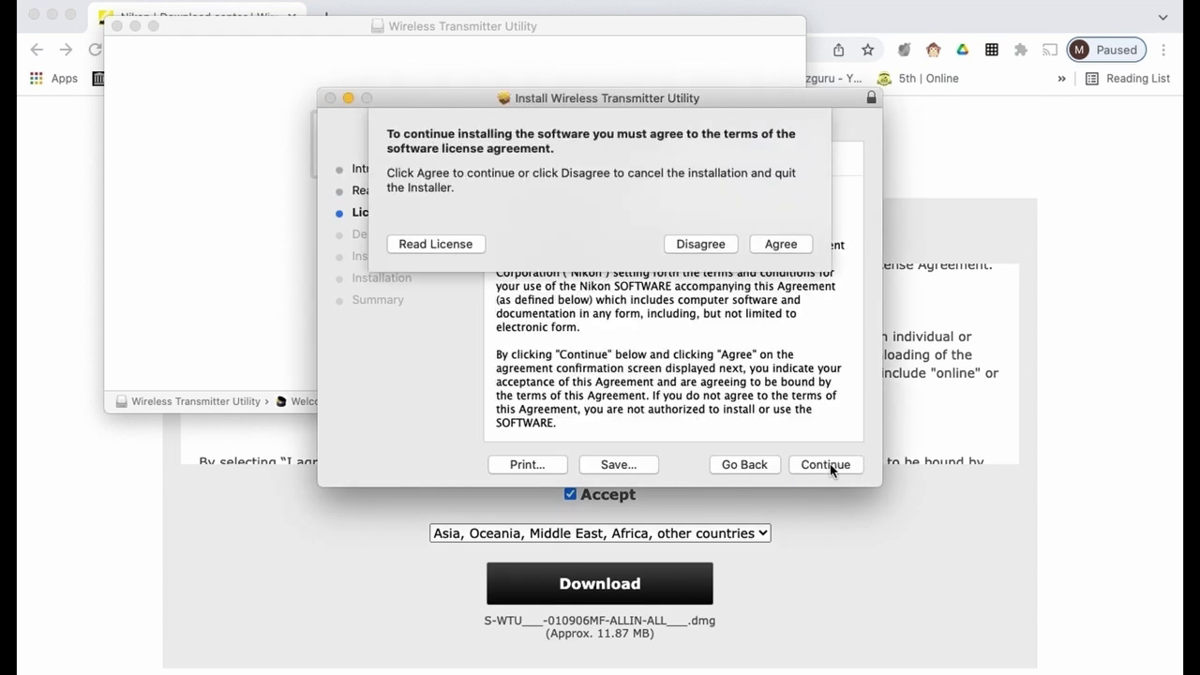
click(781, 245)
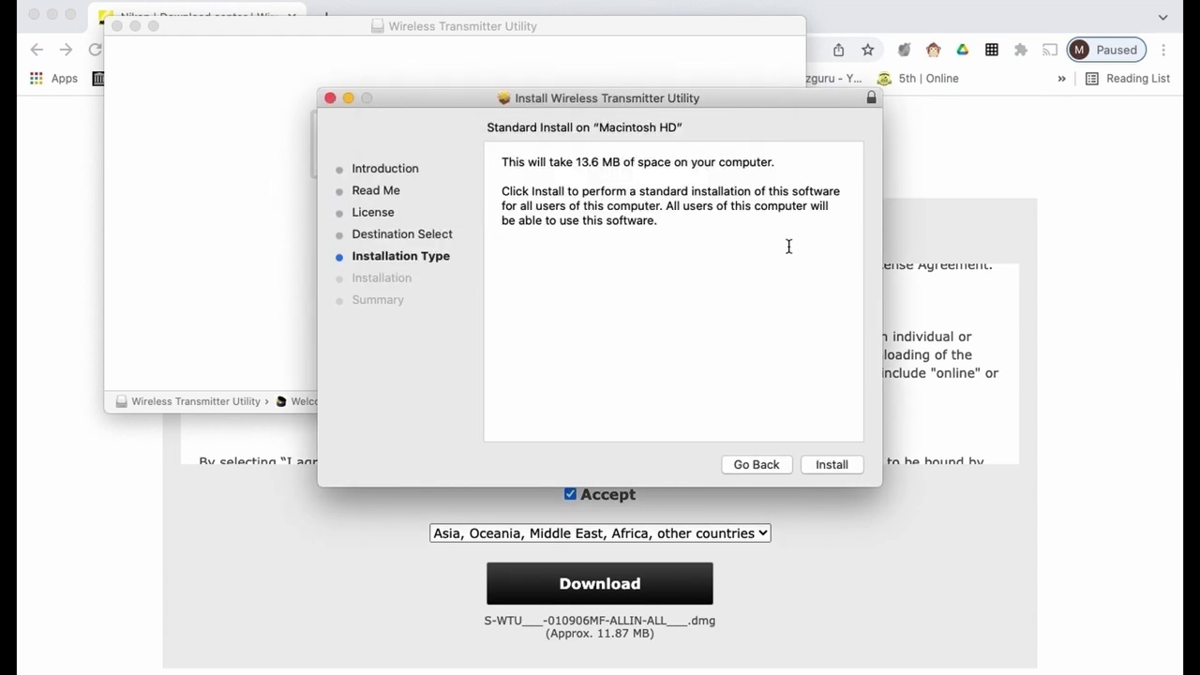
click(832, 464)
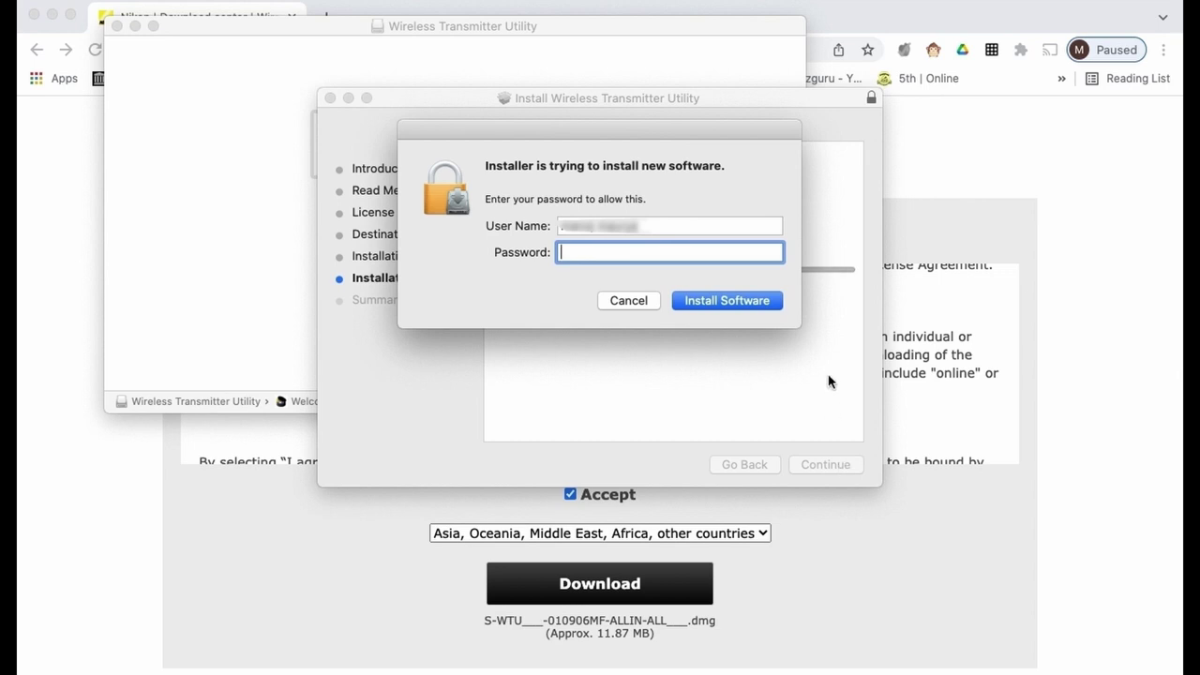
text(******)
click(717, 300)
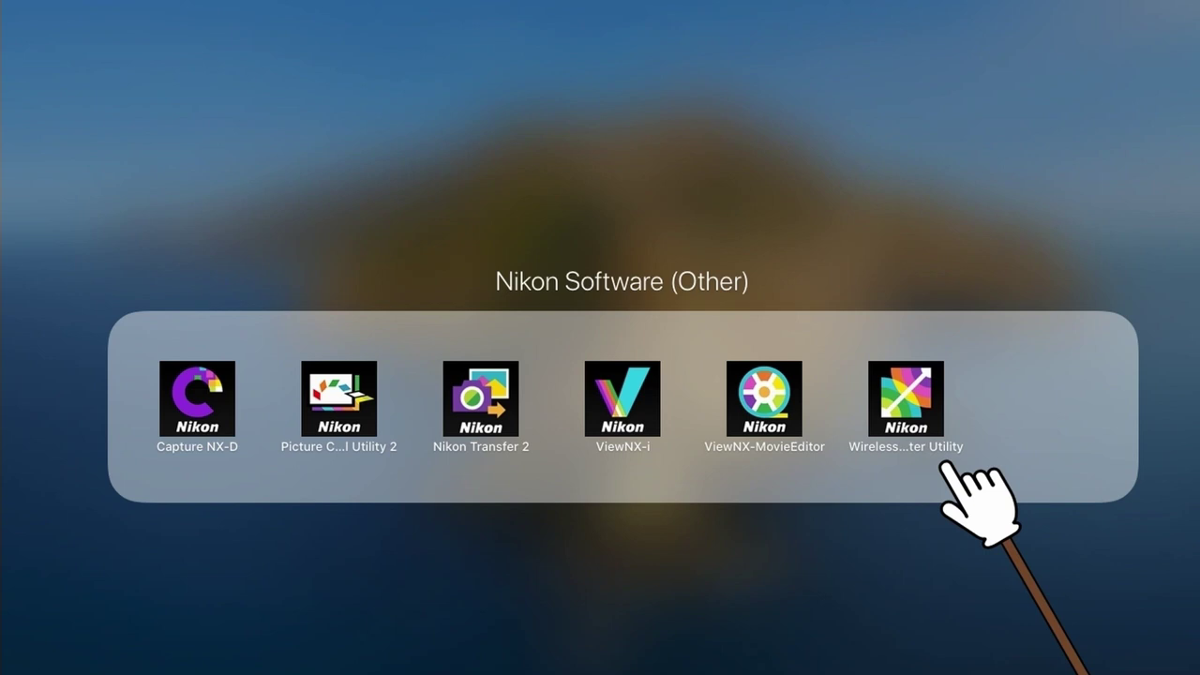
Launch the utility, choose Camera's built-in Wi-Fi and keep 'Select destination folder and application'
click(906, 398)
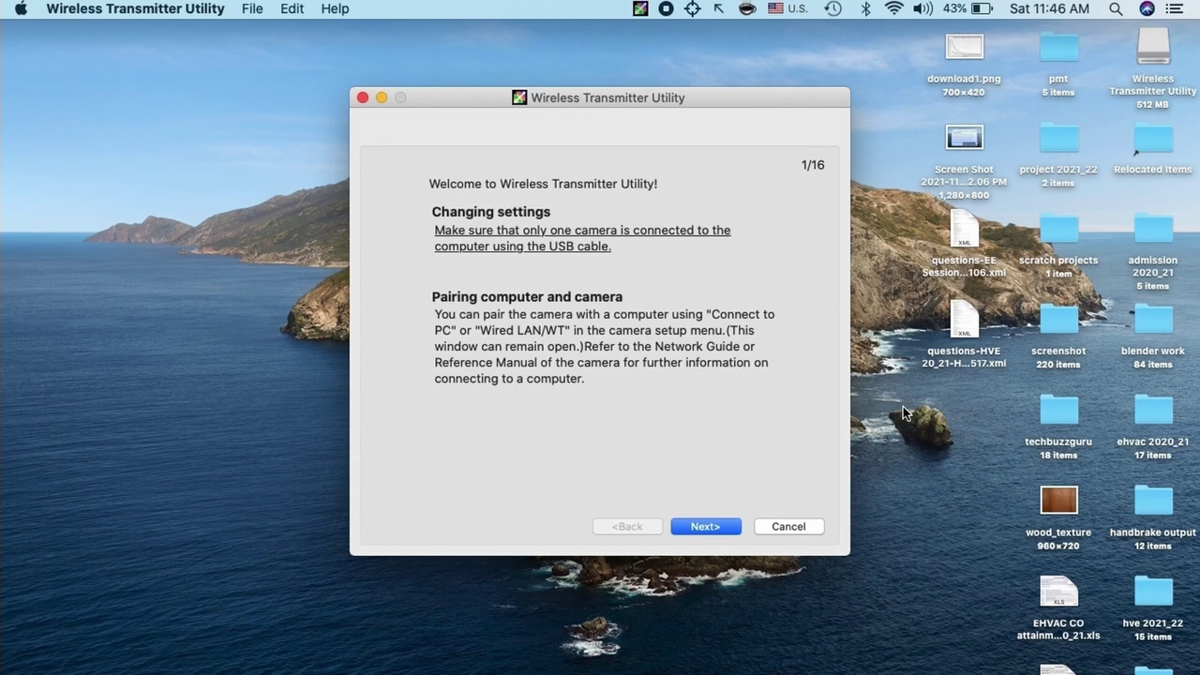
click(709, 526)
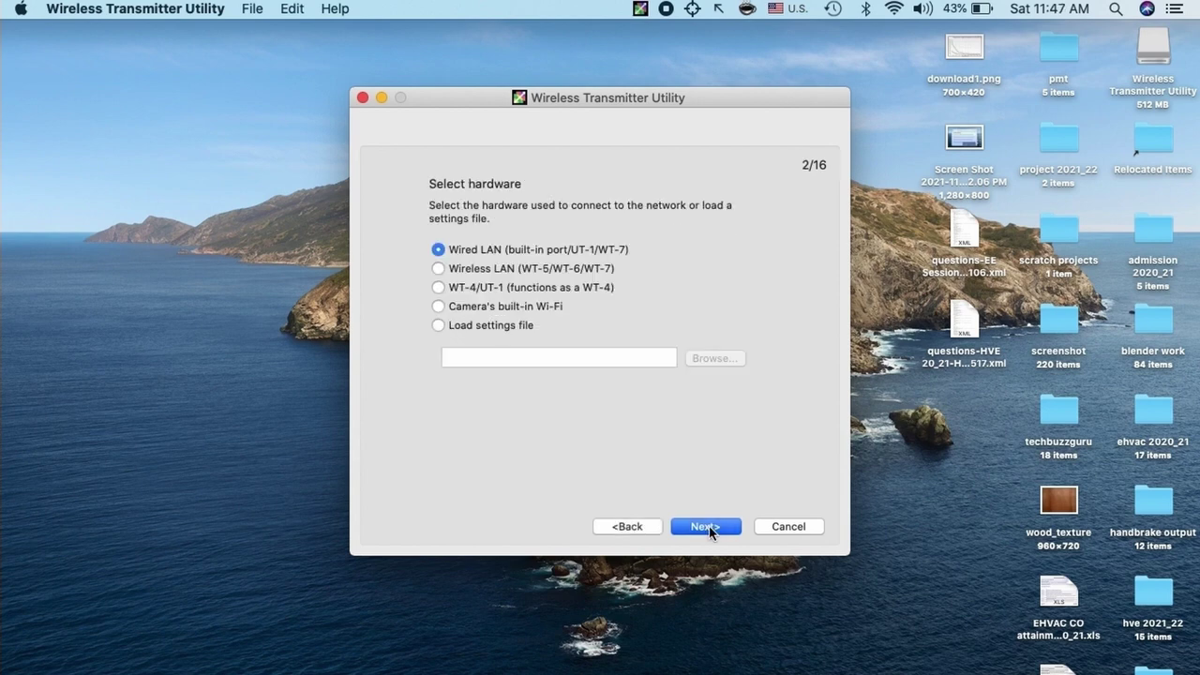
click(440, 307)
click(697, 528)
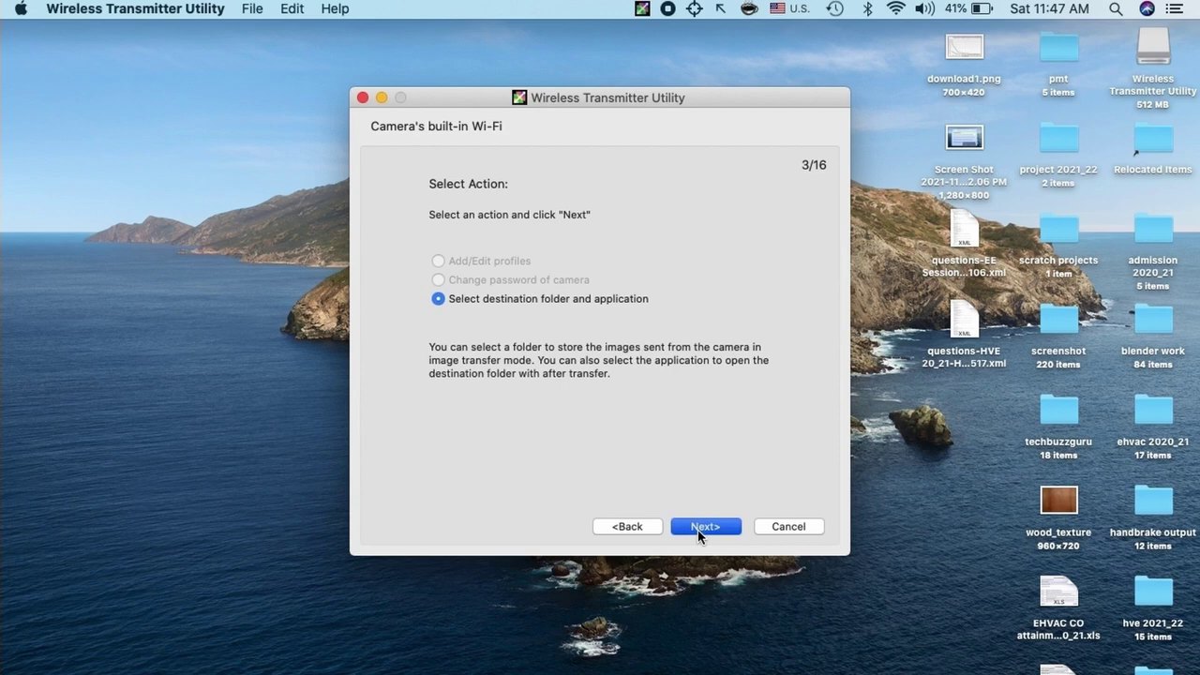
click(697, 528)
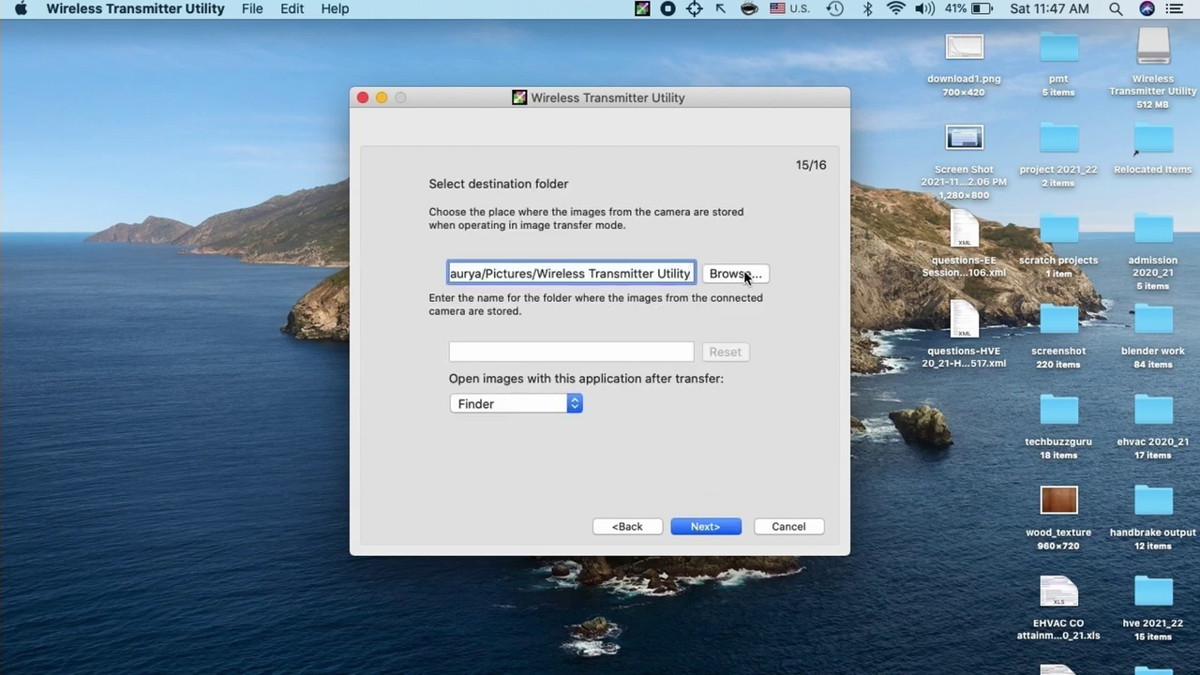
Create a new 'images' folder on the Desktop and set it as the destination folder
click(745, 274)
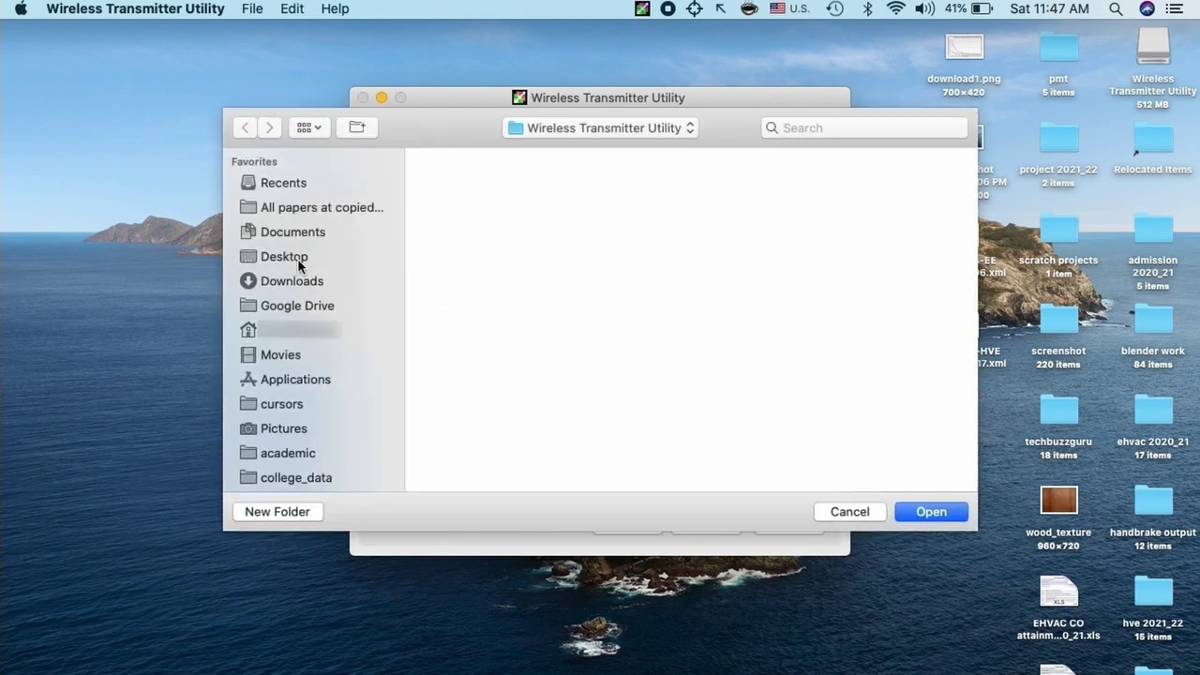
click(299, 261)
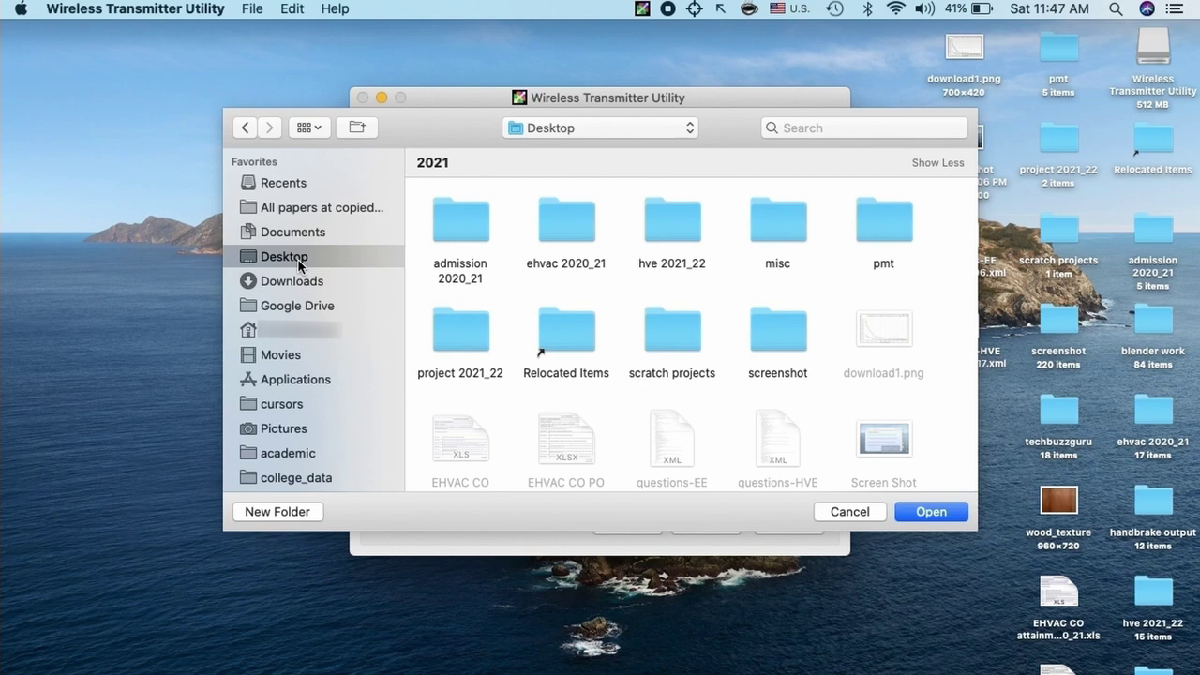
click(296, 512)
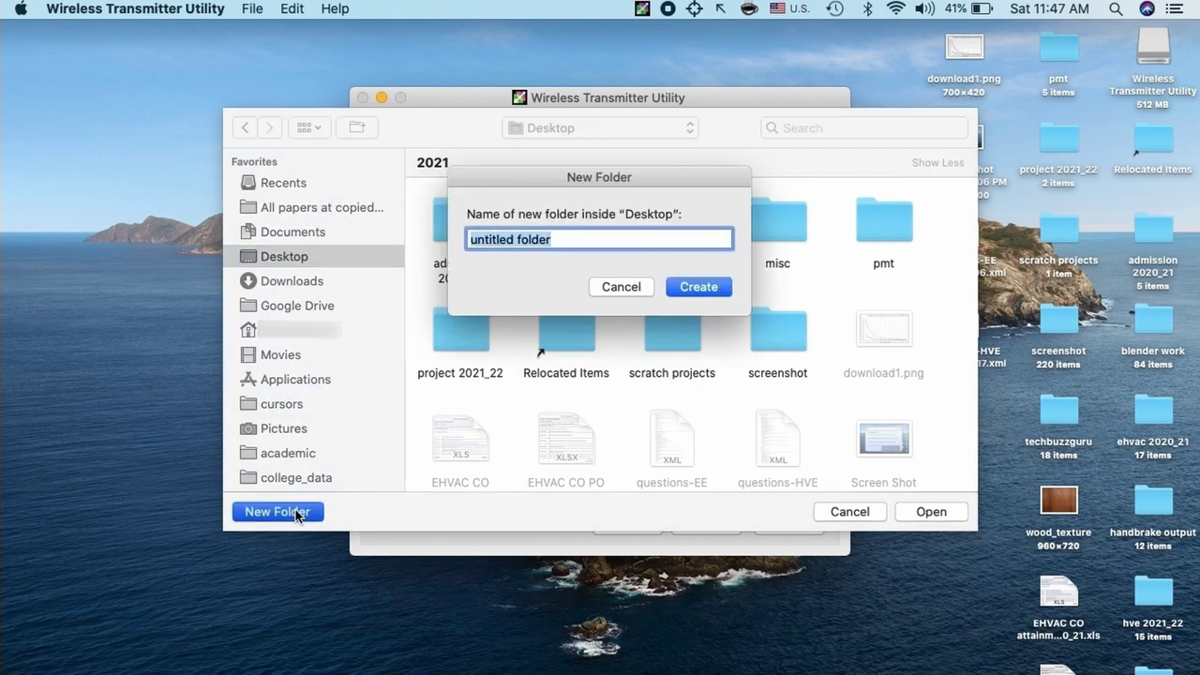
text(images)
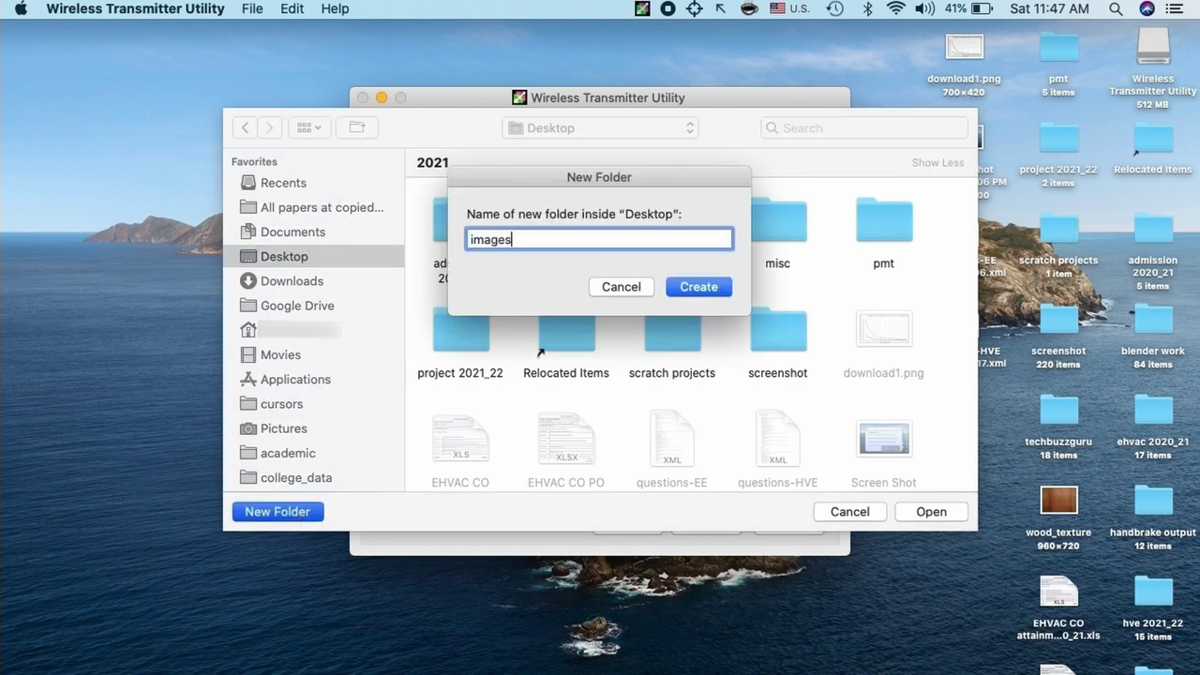
click(699, 287)
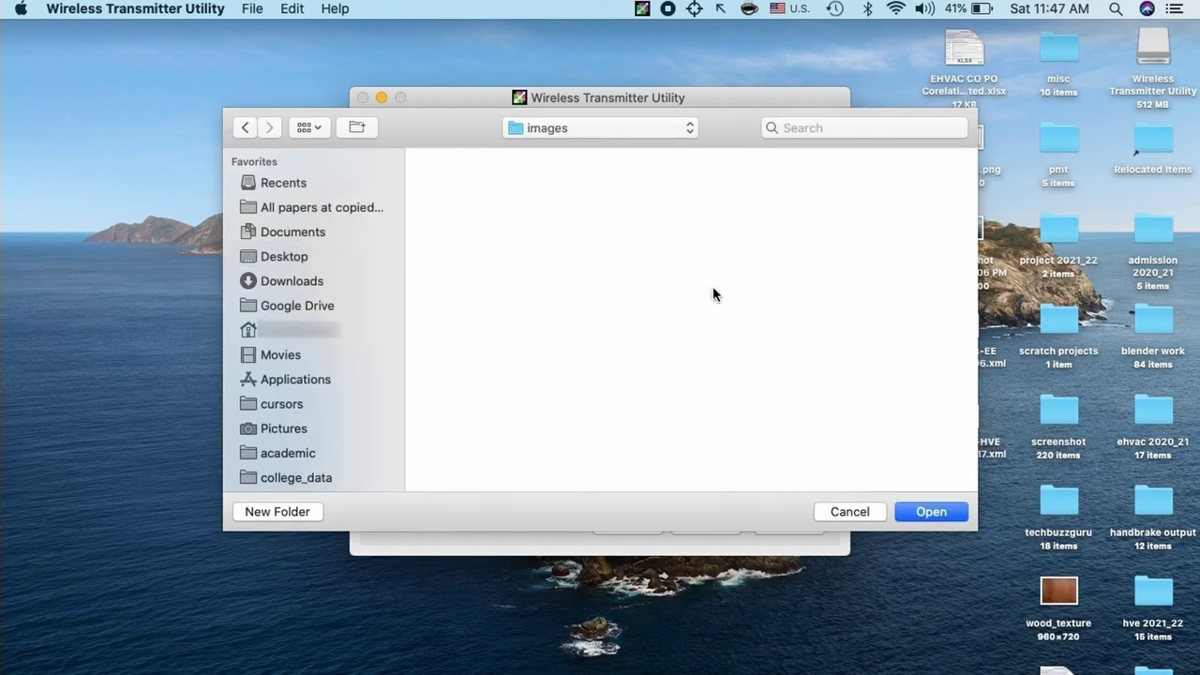
click(934, 512)
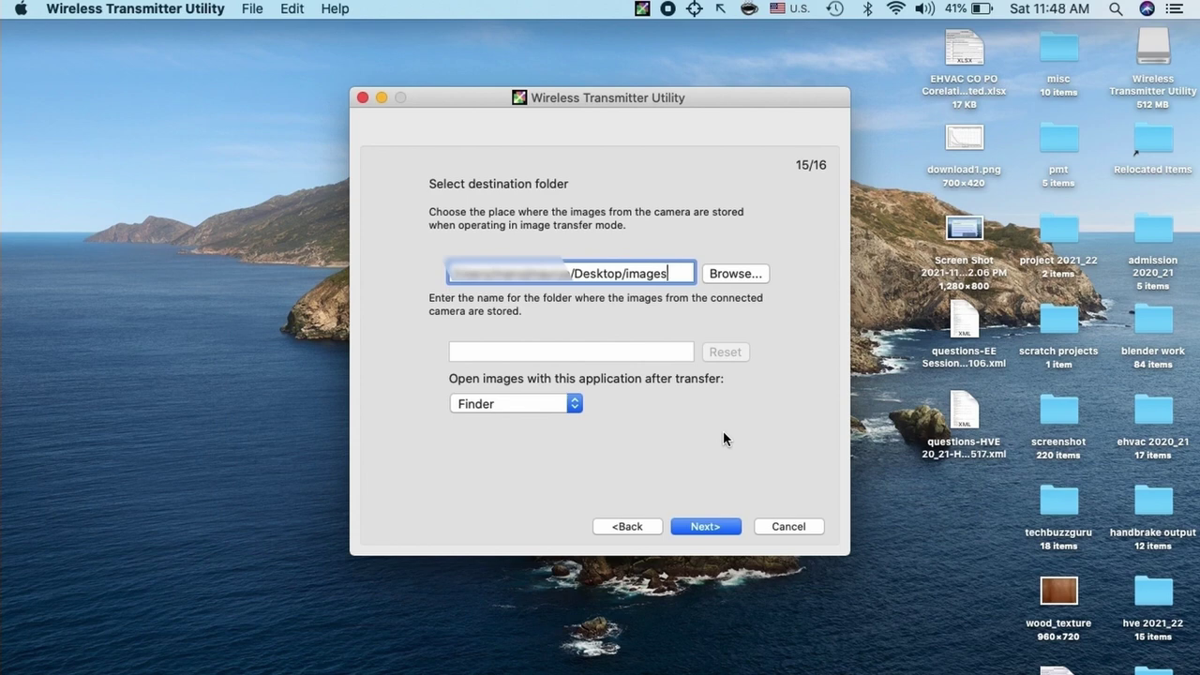
click(703, 528)
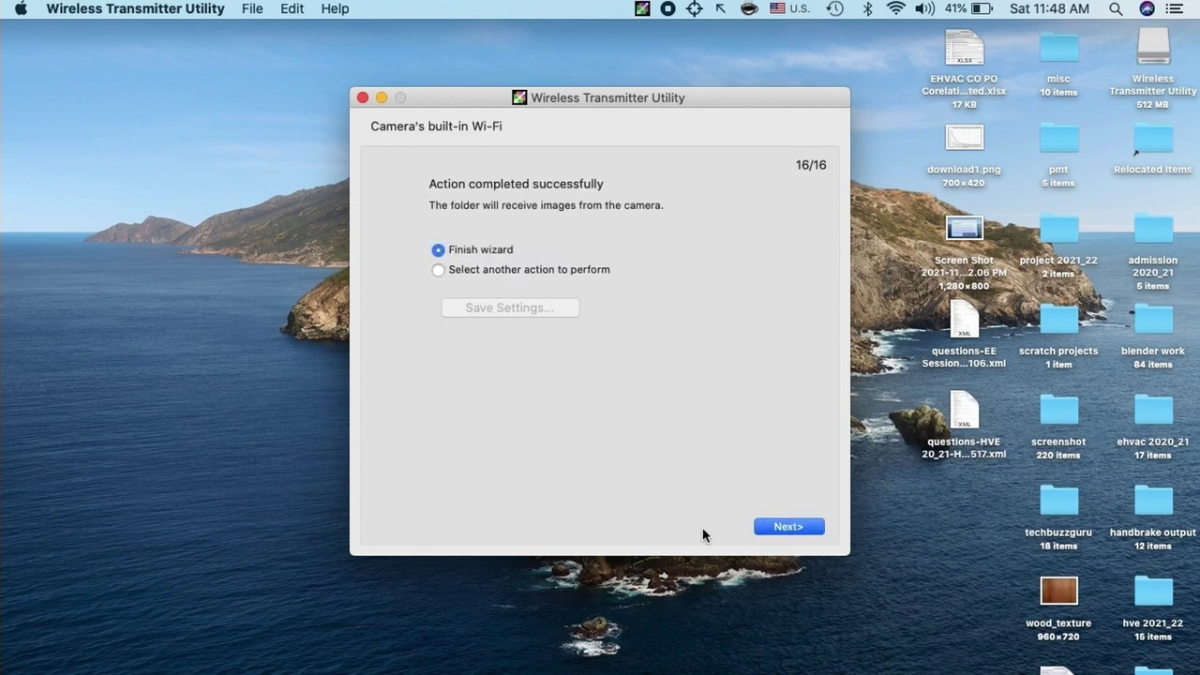
Advance with 'Finish wizard' selected to the wizard's final page
click(786, 528)
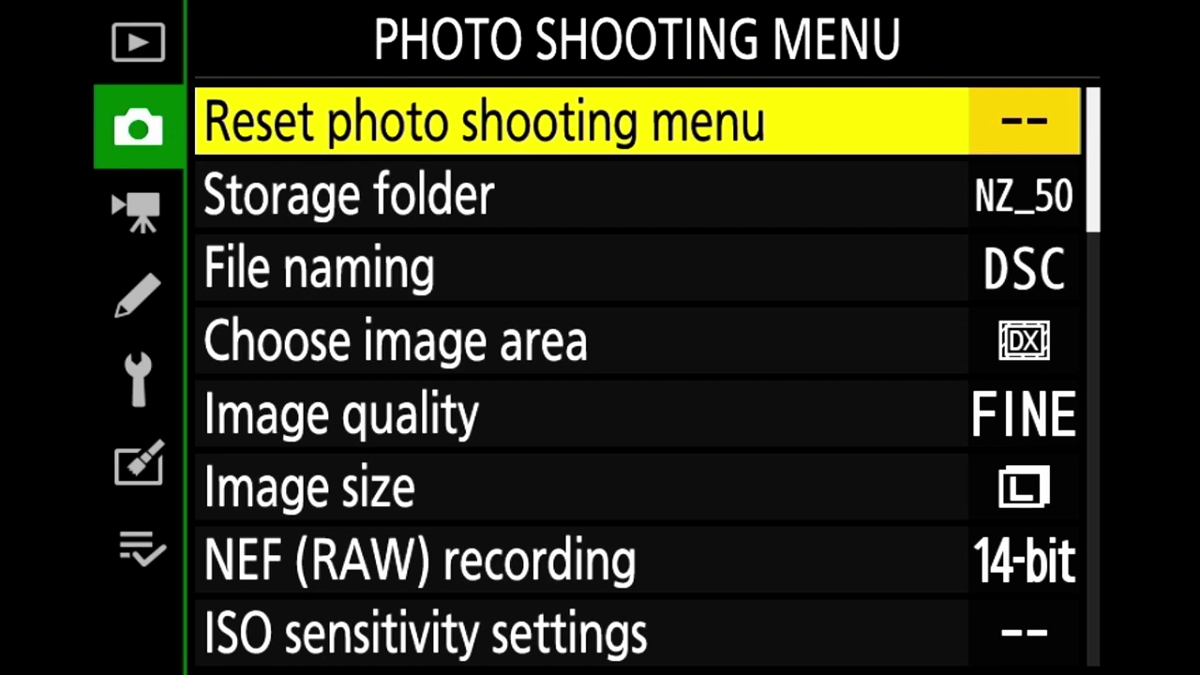
On the camera, go to Setup Menu > Connect to PC > Network settings > Create profile
key(Left)
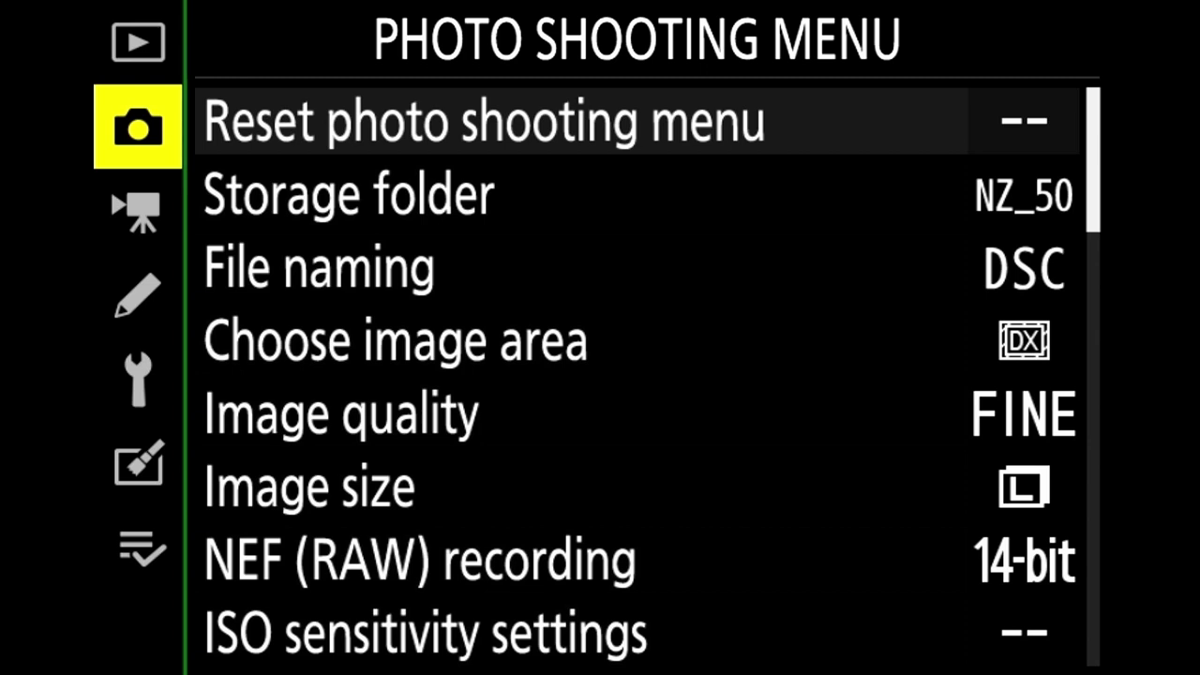
key(Down)
key(Down)
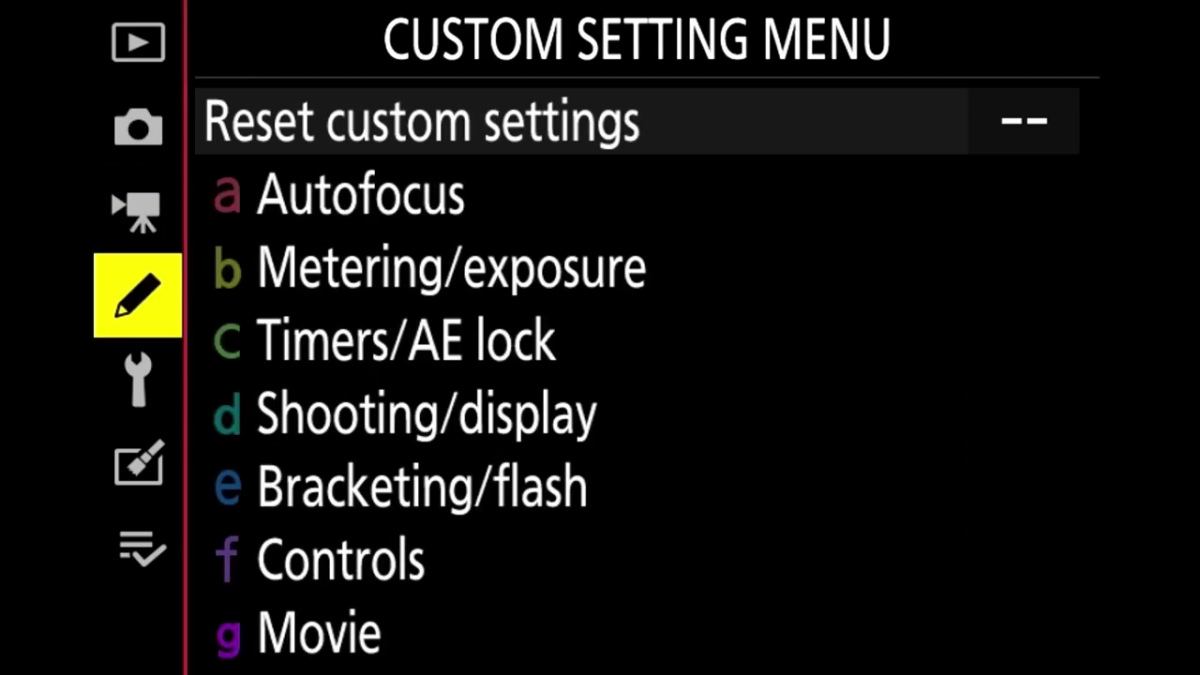
key(Down)
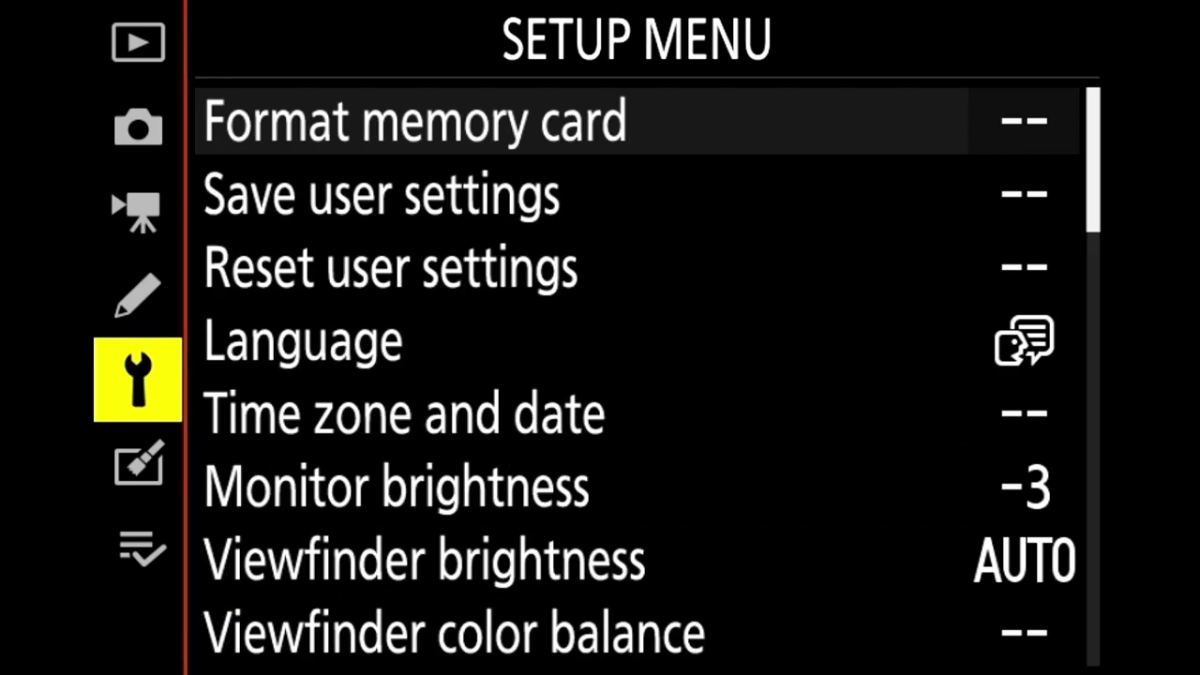
key(Right)
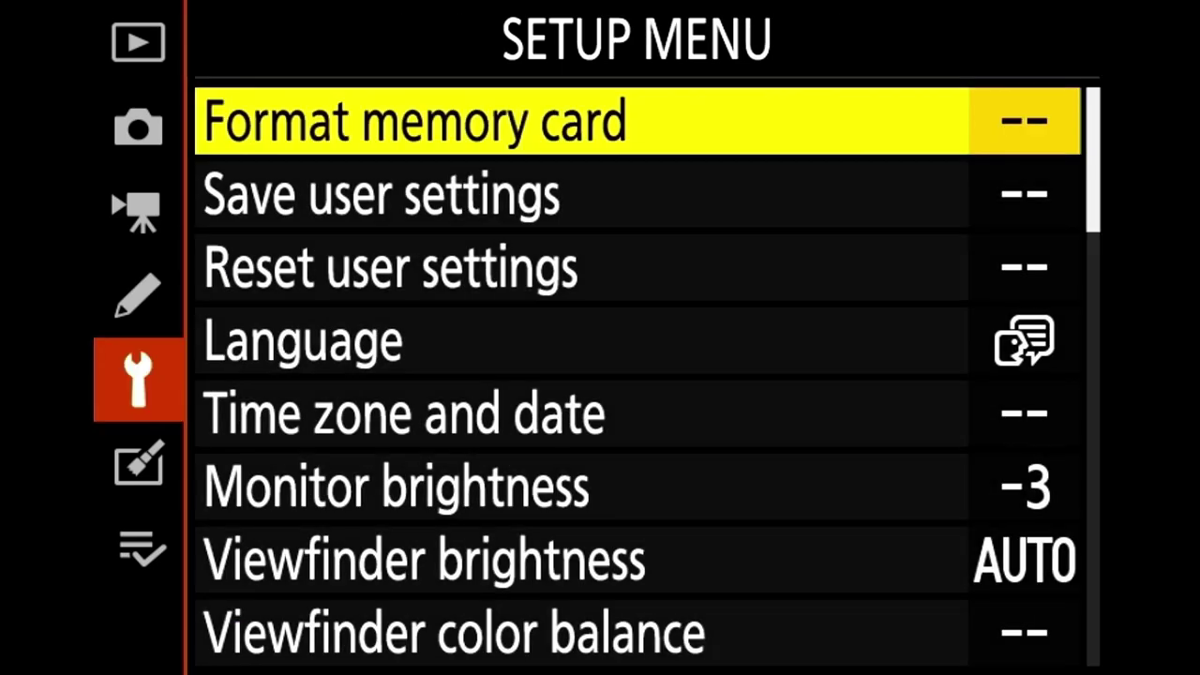
key(Down)
key(Down)
key(Down)
key(Down)
key(Down)
key(Down)
key(Down)
key(Down)
key(Down)
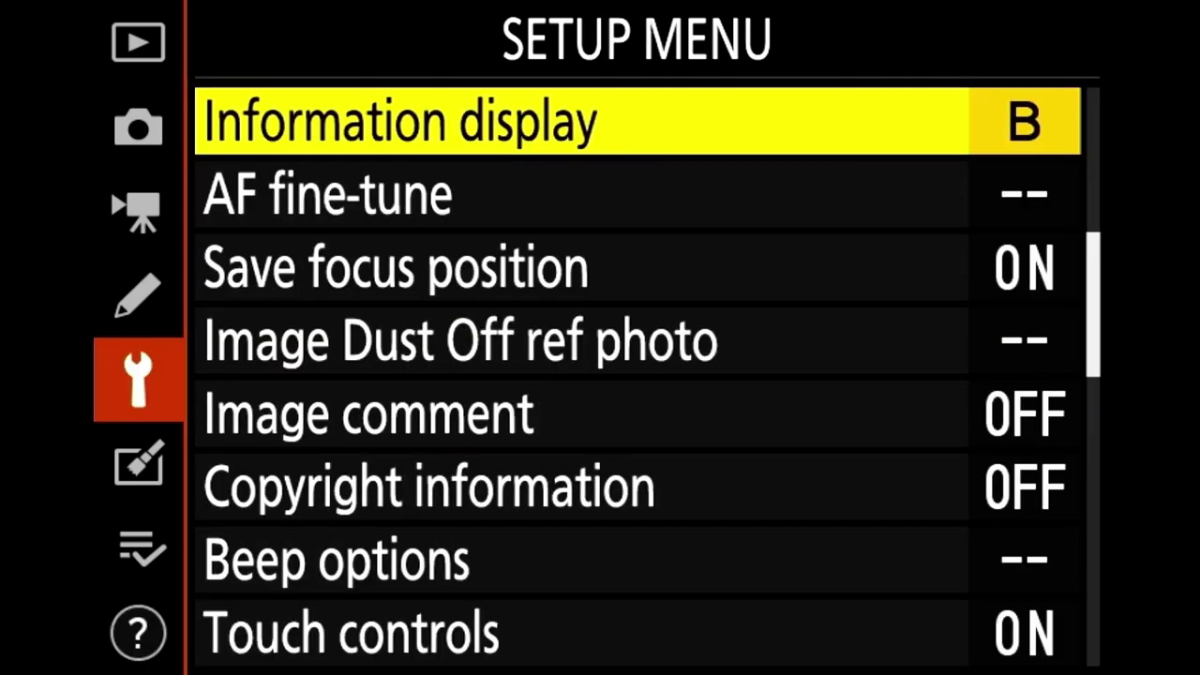
key(Down)
key(Down)
key(Down)
key(Down)
key(Down)
key(Down)
key(Down)
key(Down)
key(Down)
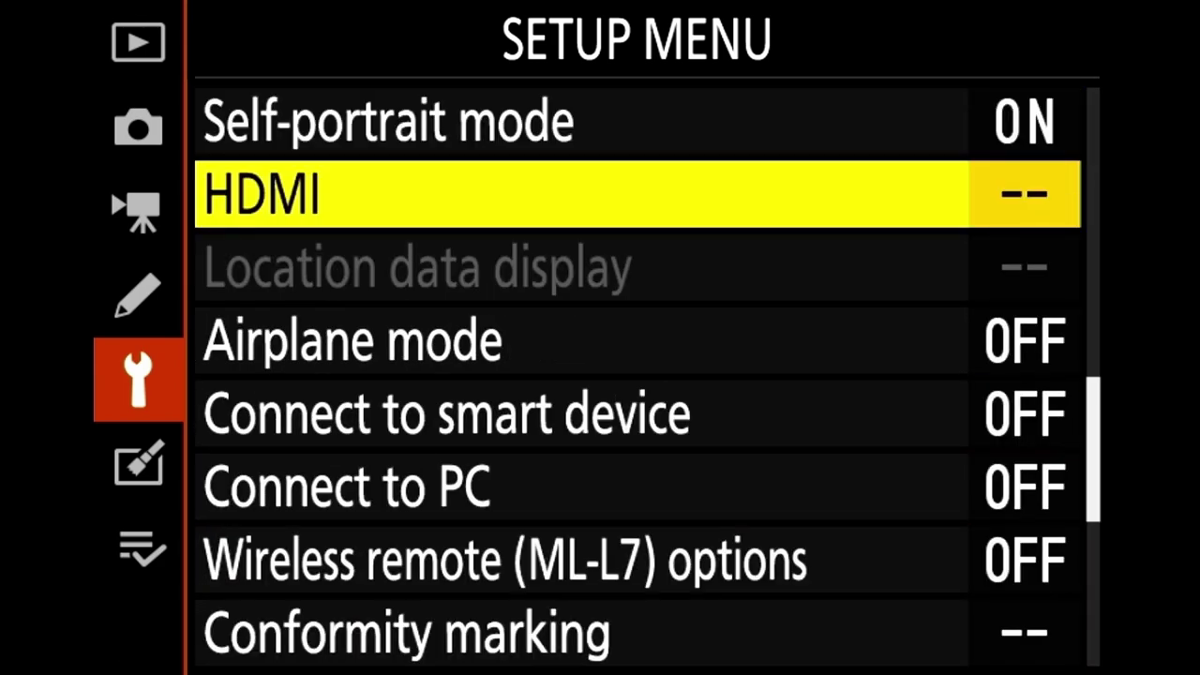
key(Down)
key(Down)
key(Down)
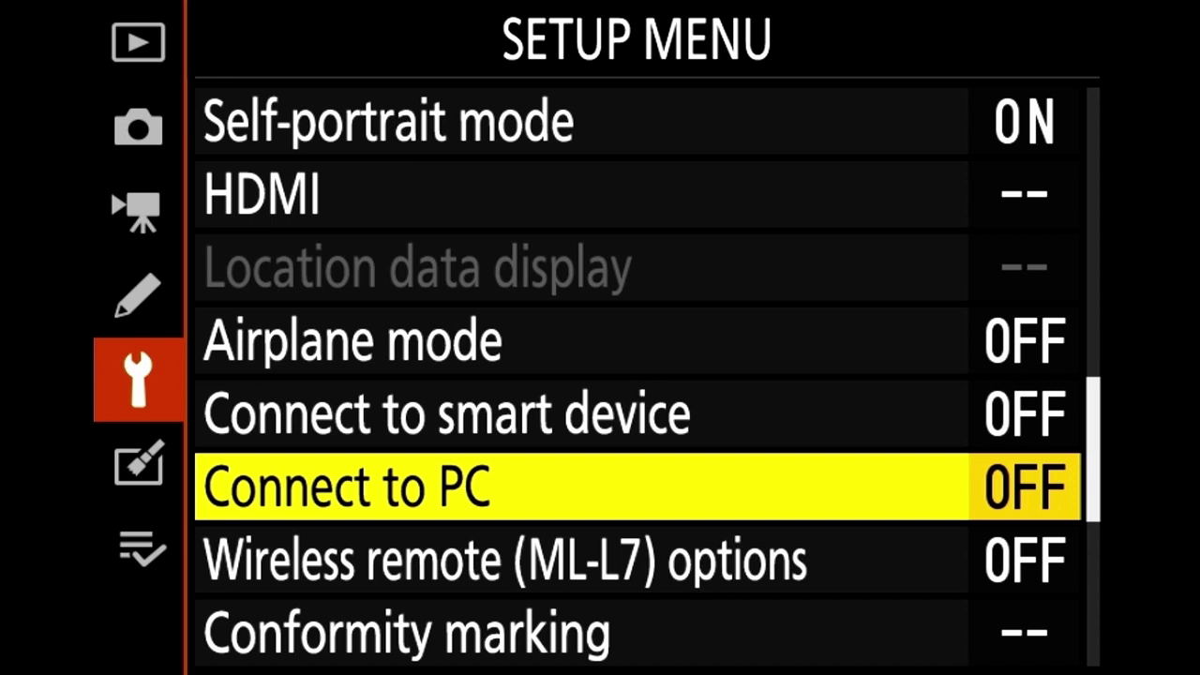
key(Return)
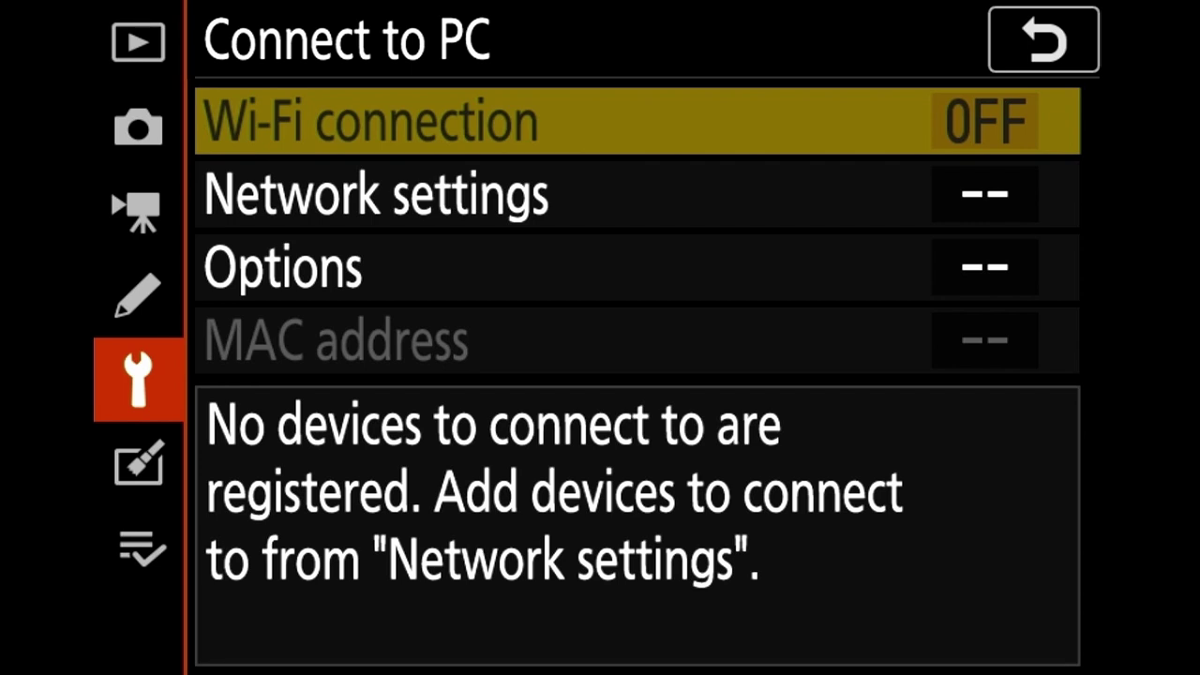
key(Down)
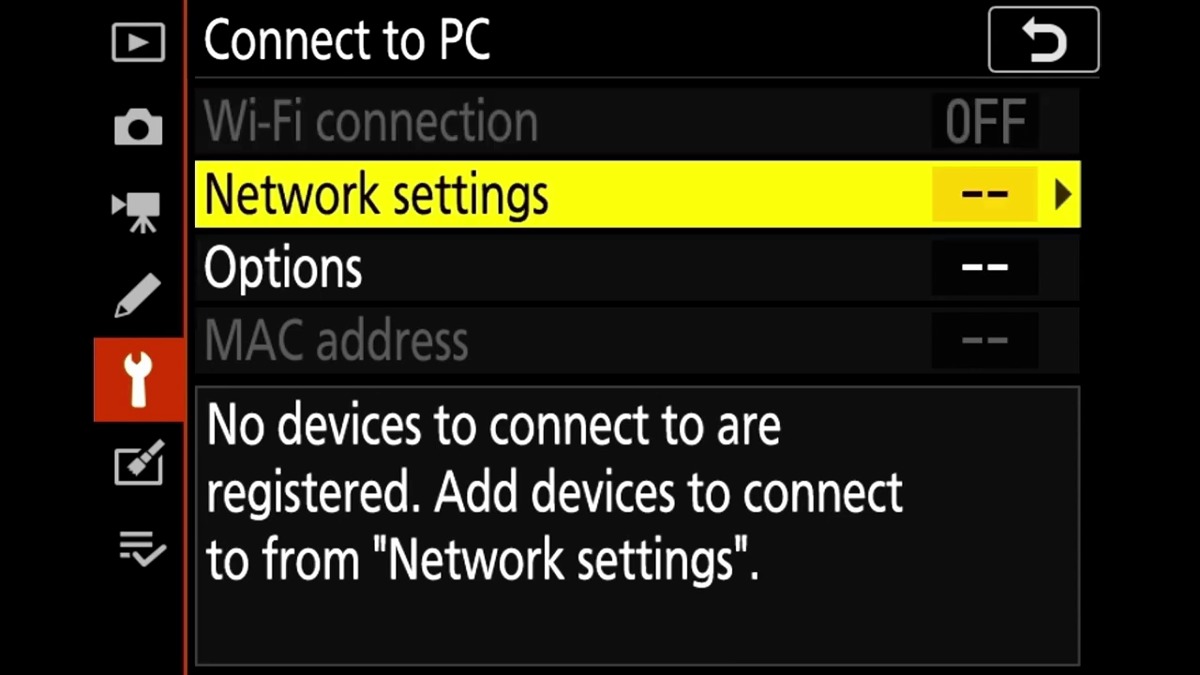
key(Right)
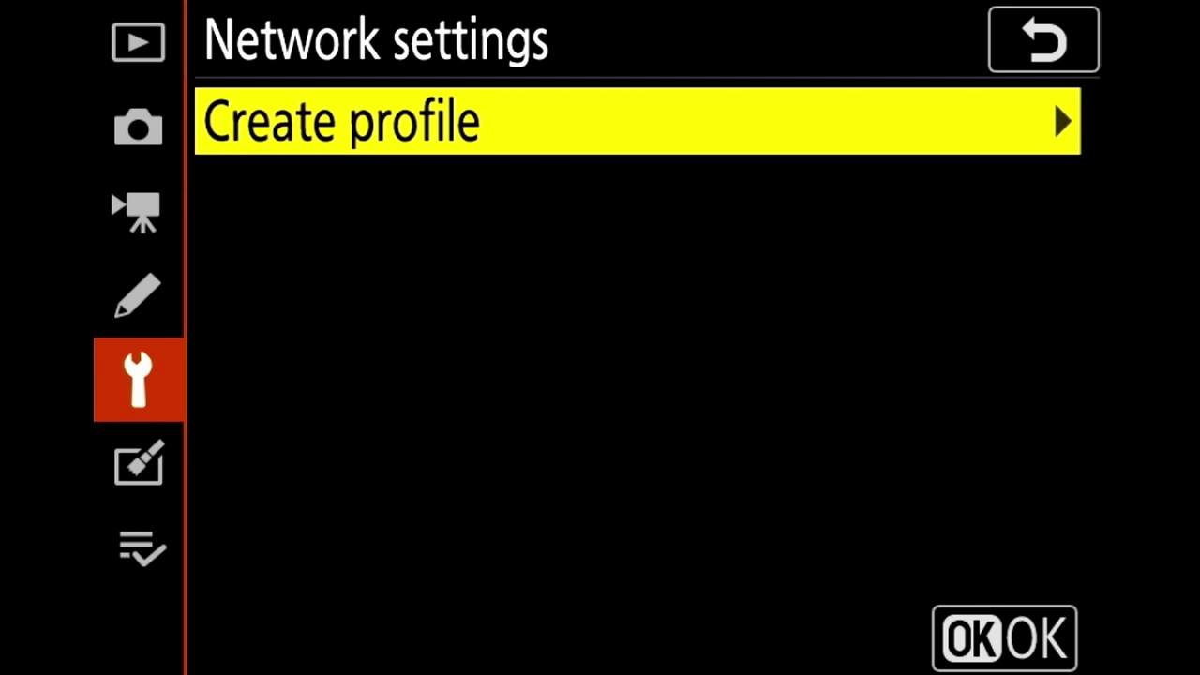
key(Right)
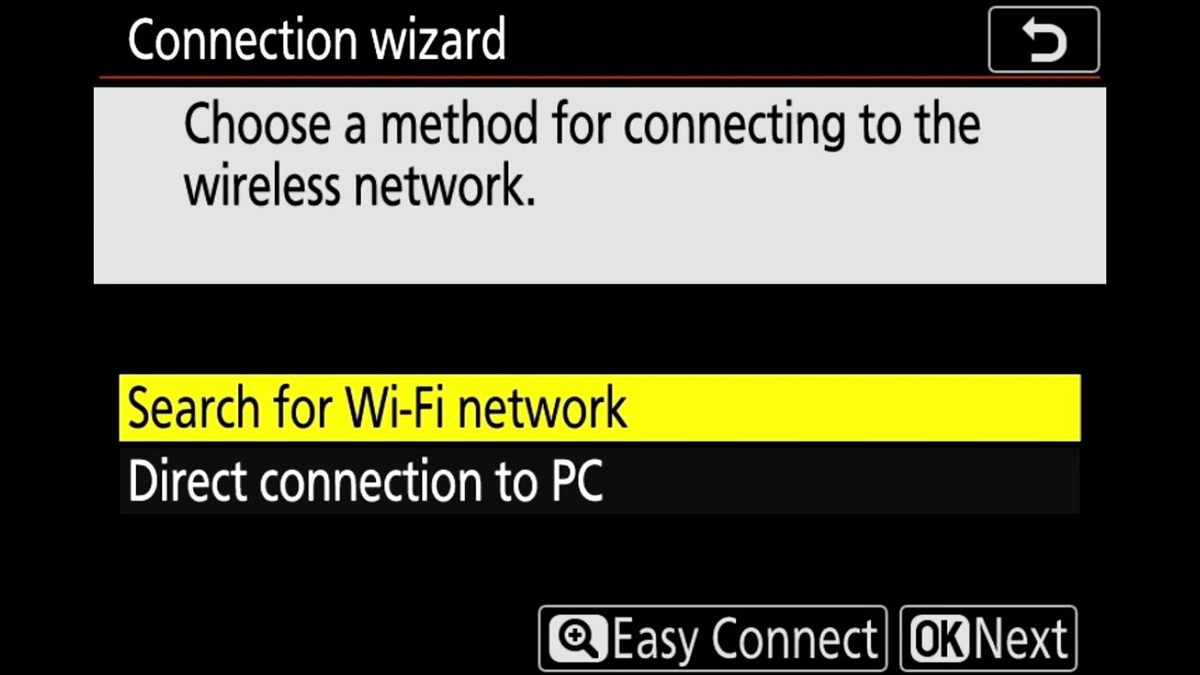
Connect the camera to JioFi3_2BFD12 with its encryption key and an automatically obtained IP address
key(Down)
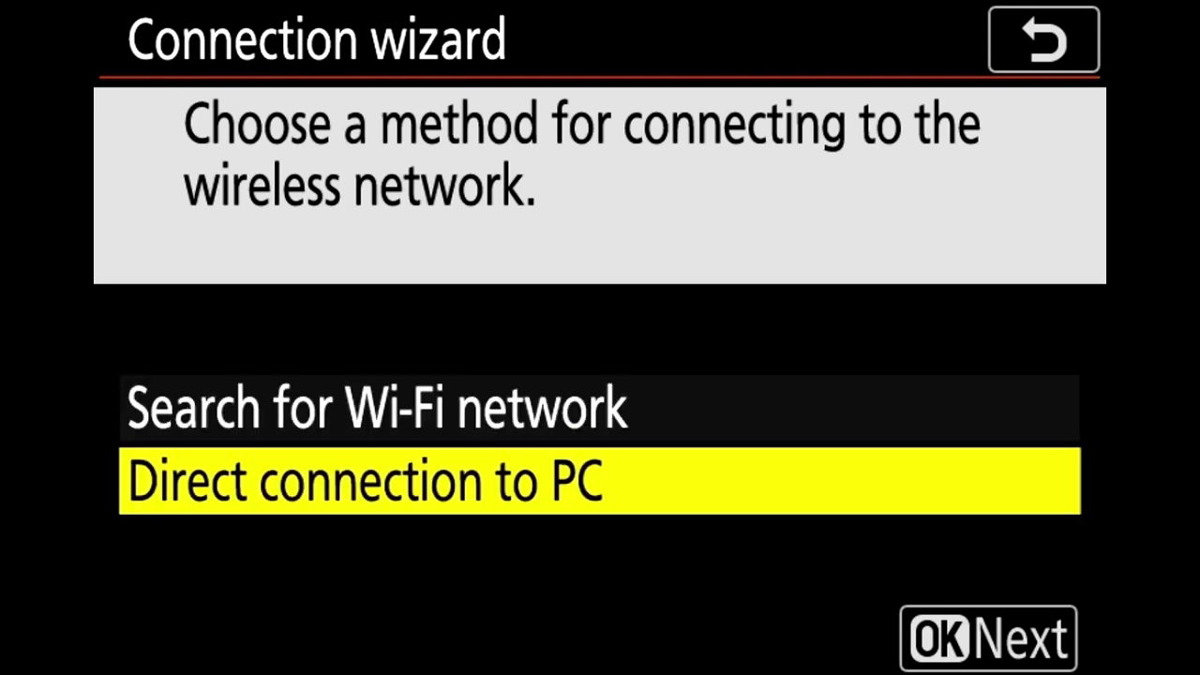
key(Up)
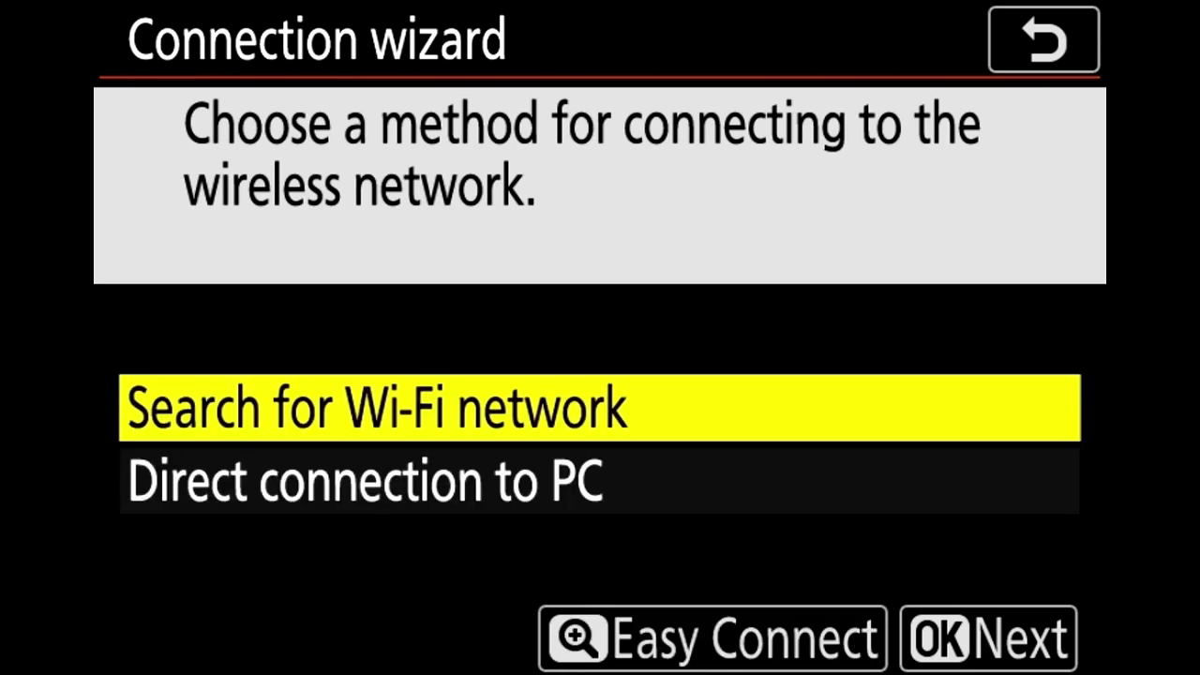
key(Return)
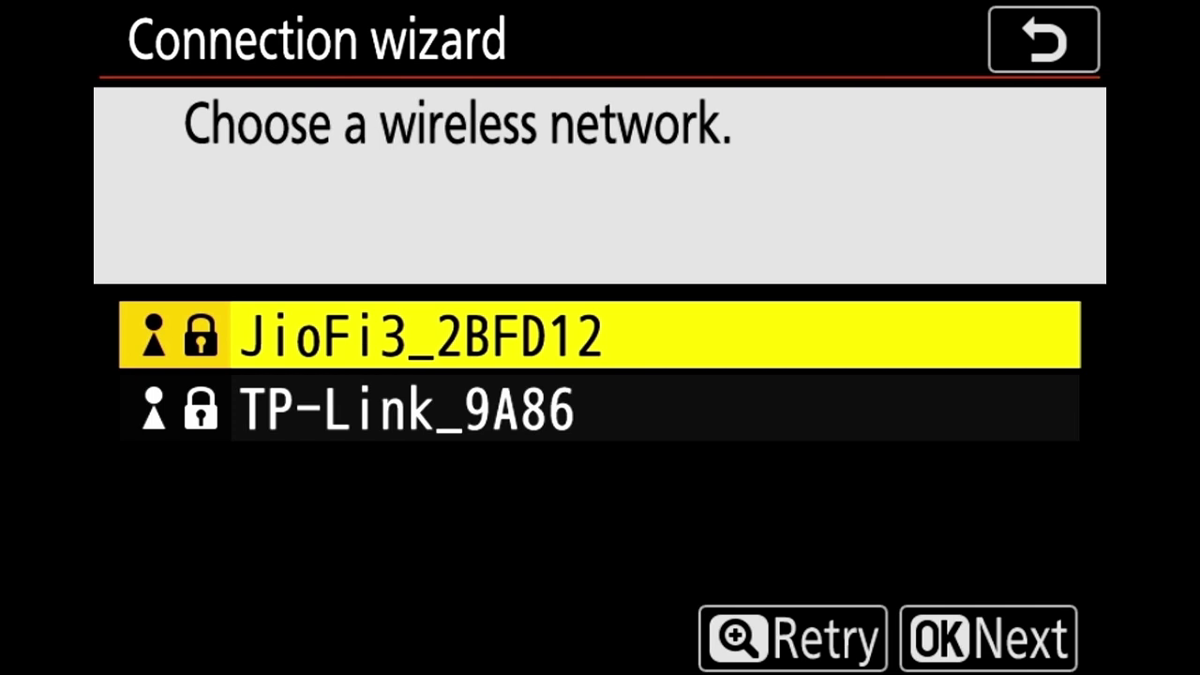
key(Return)
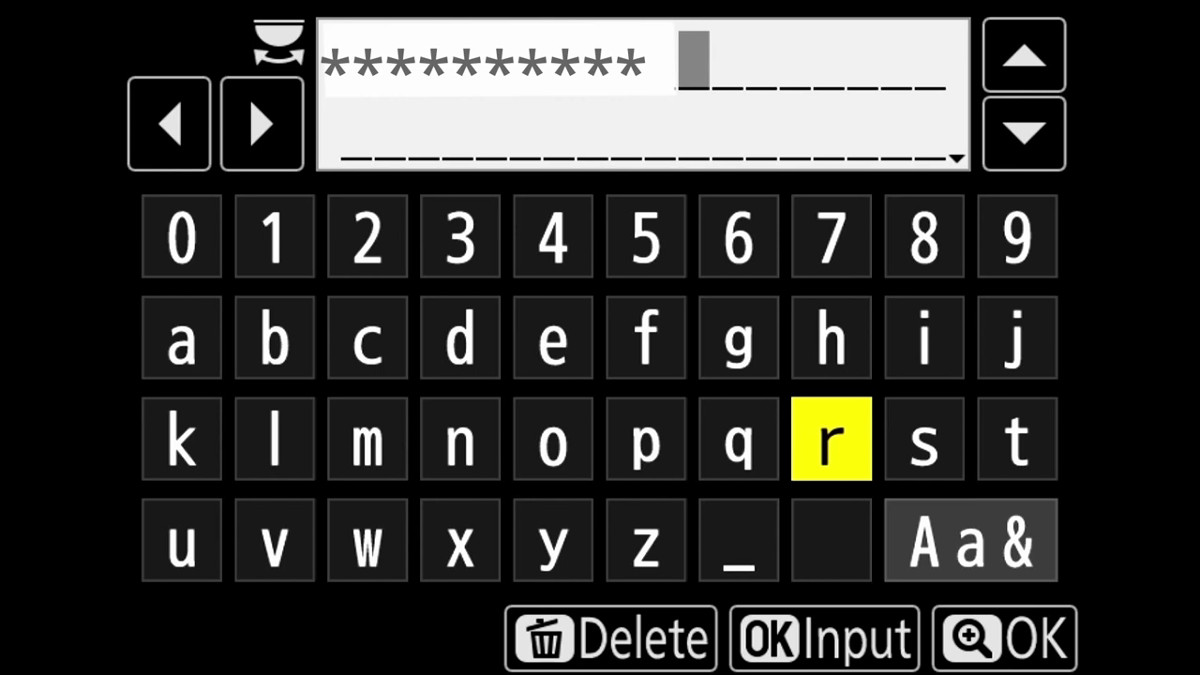
key(Return)
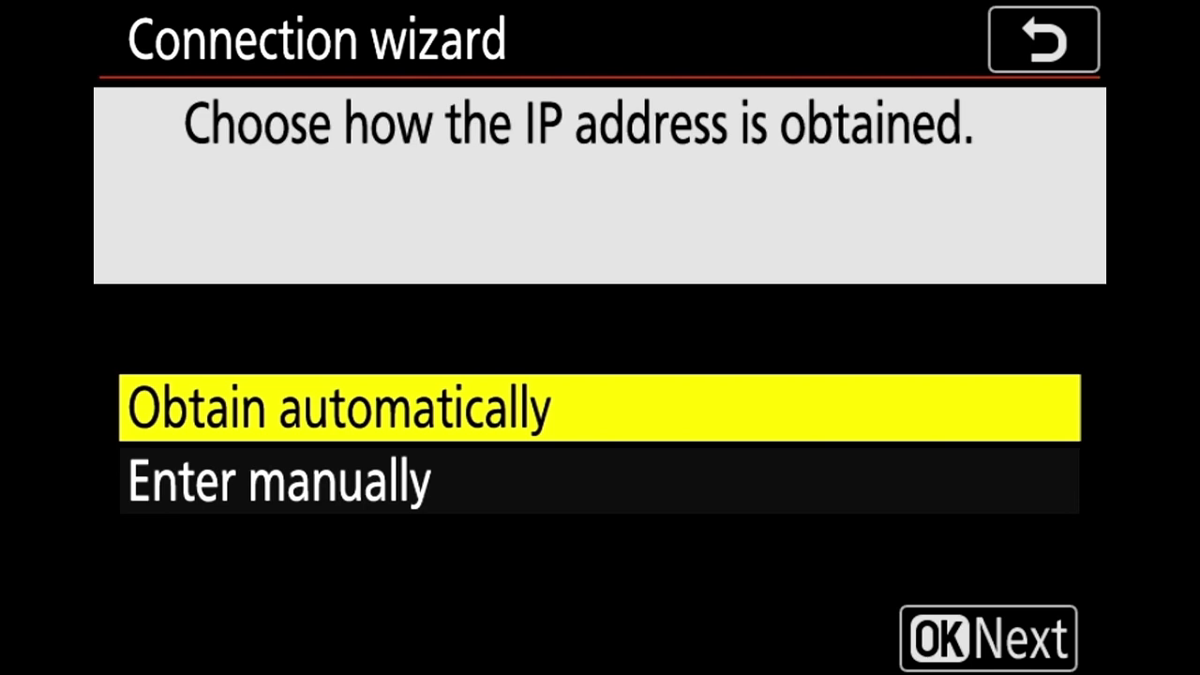
key(Return)
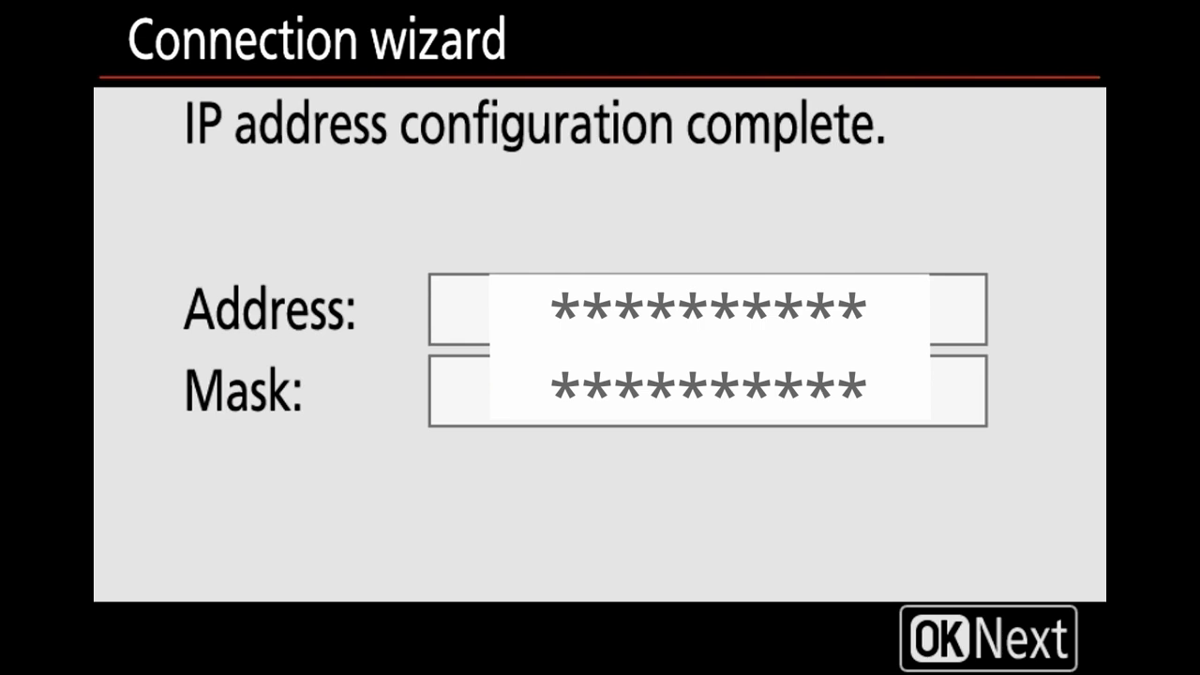
key(Return)
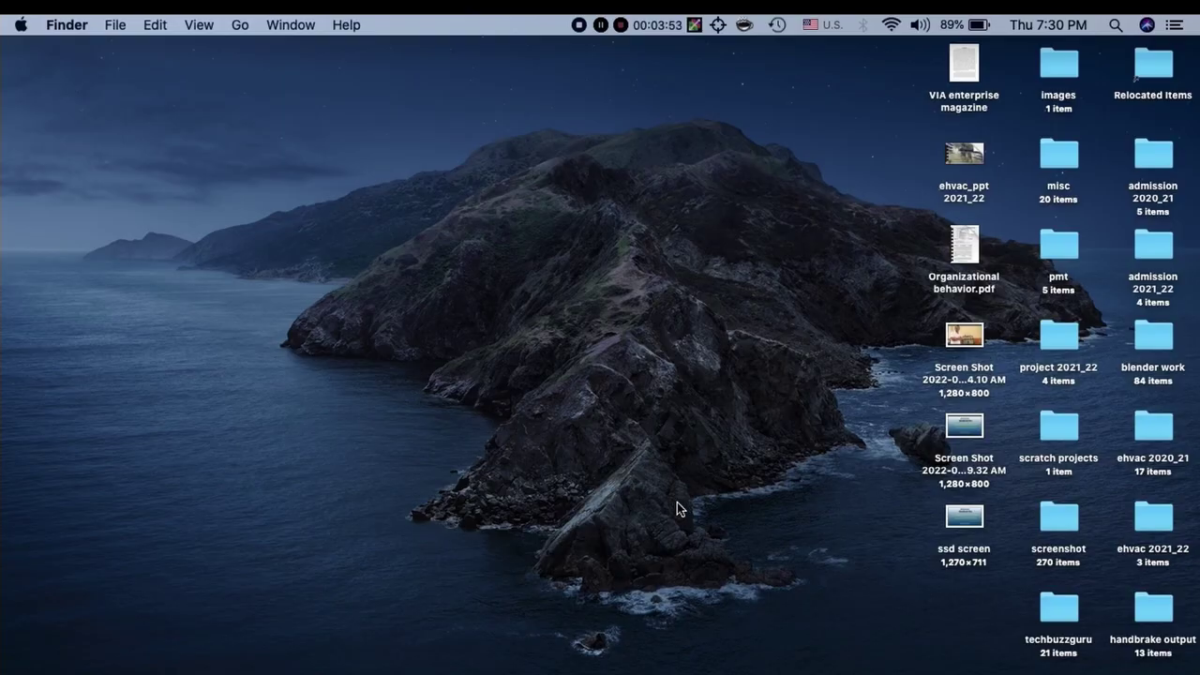
key(F4)
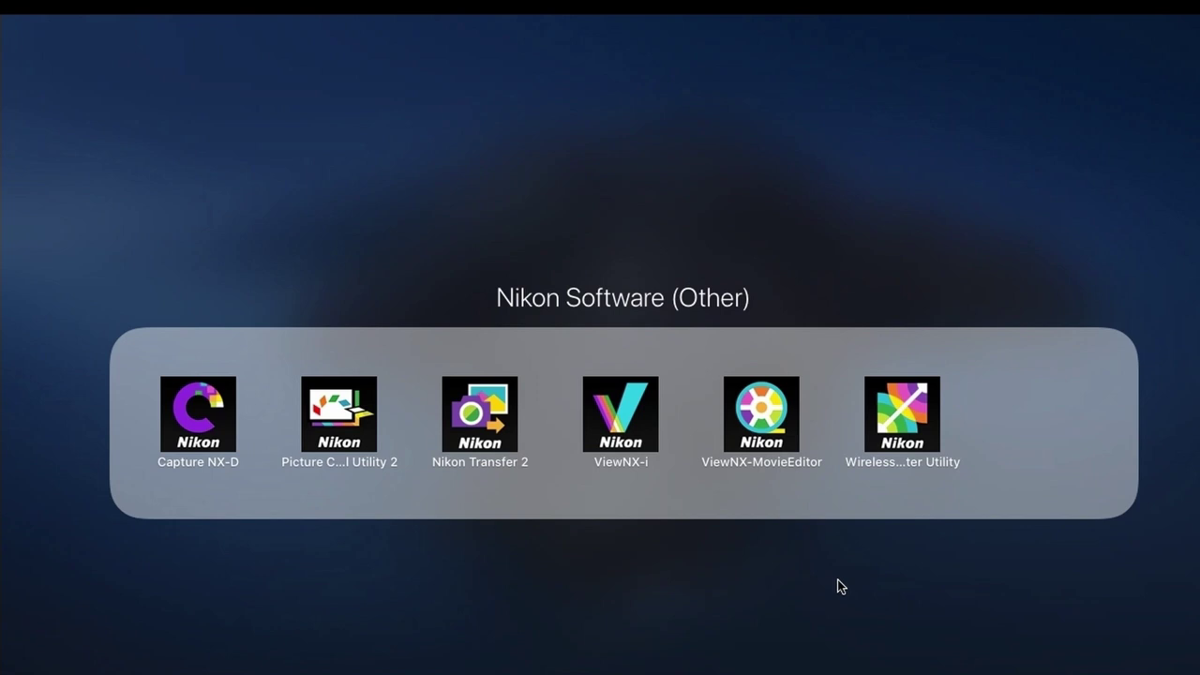
click(918, 431)
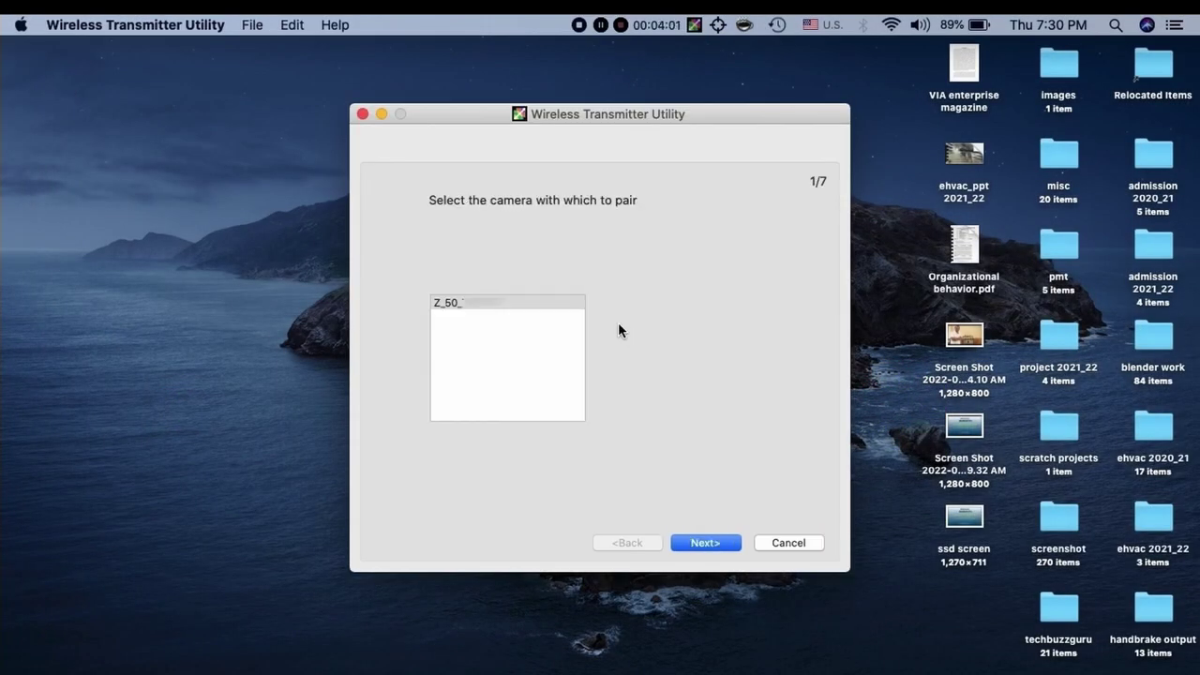
click(560, 304)
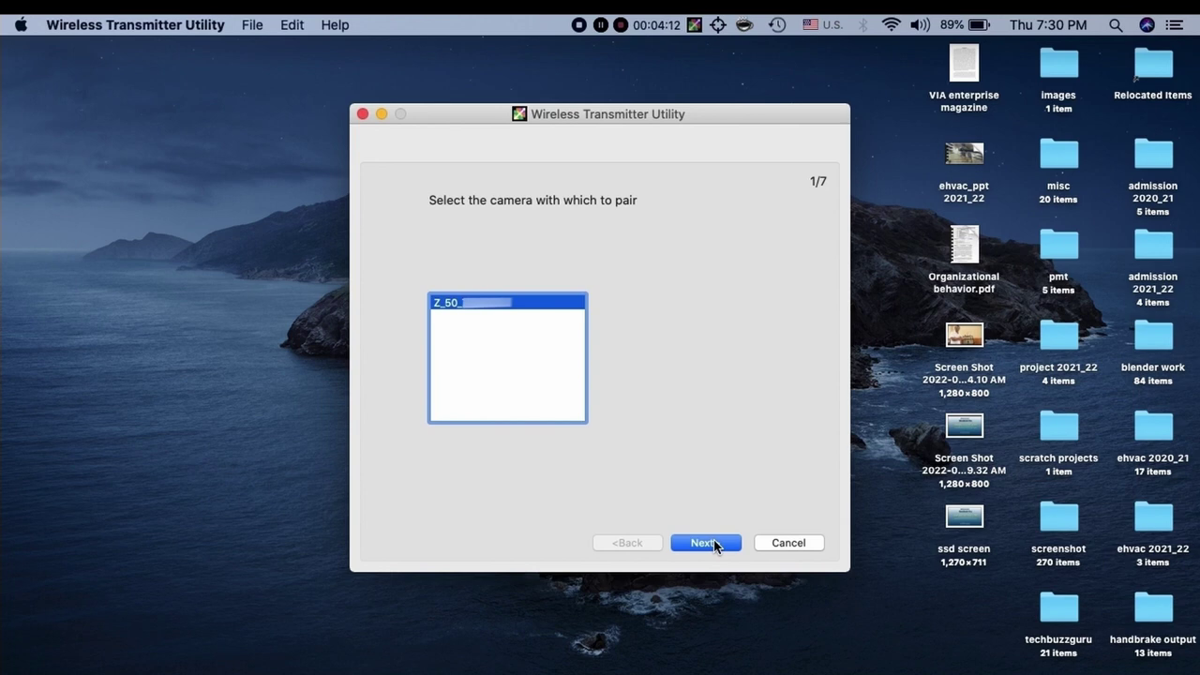
click(714, 542)
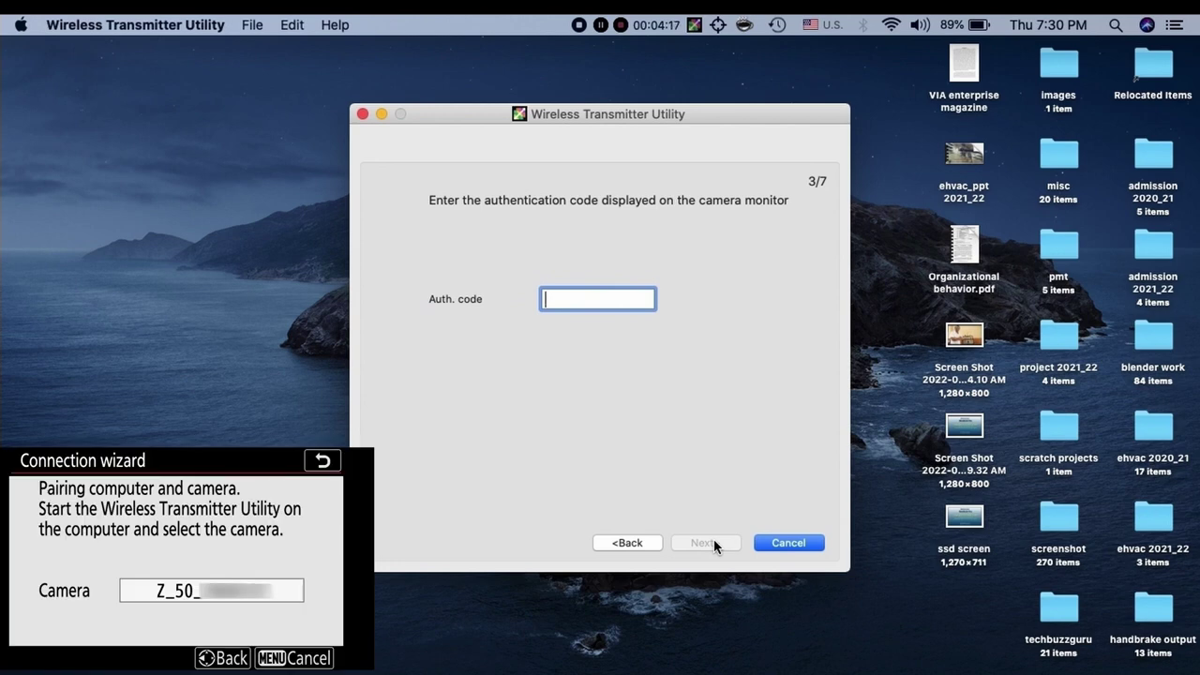
text(7)
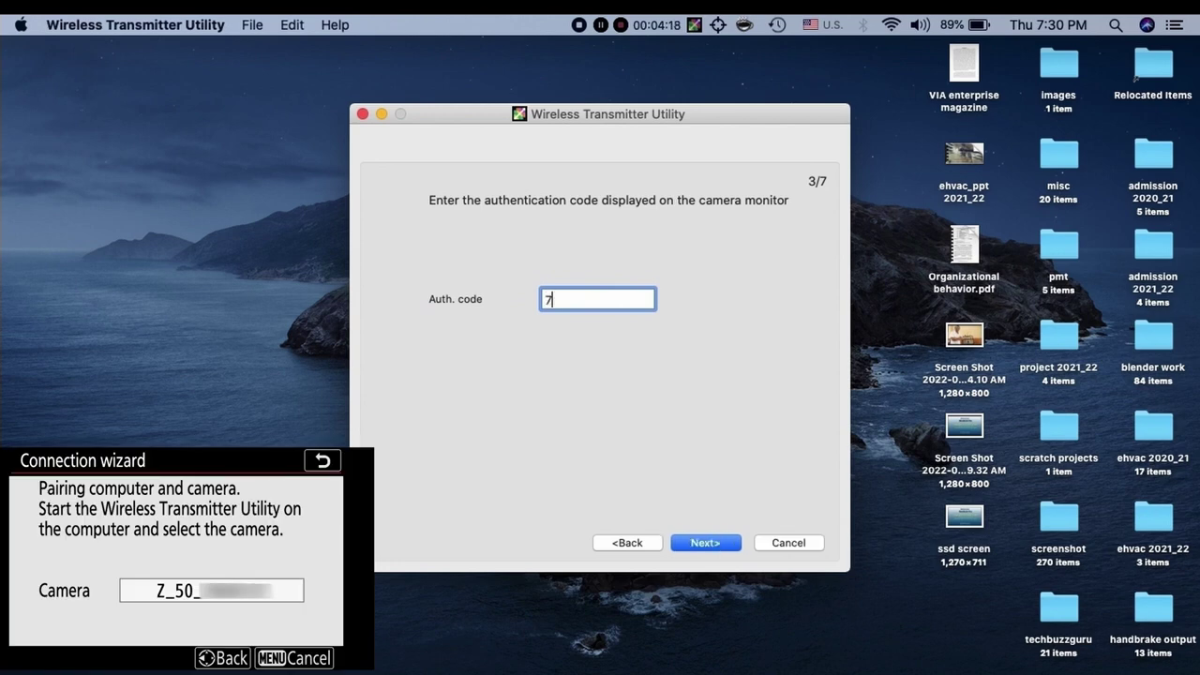
text(139)
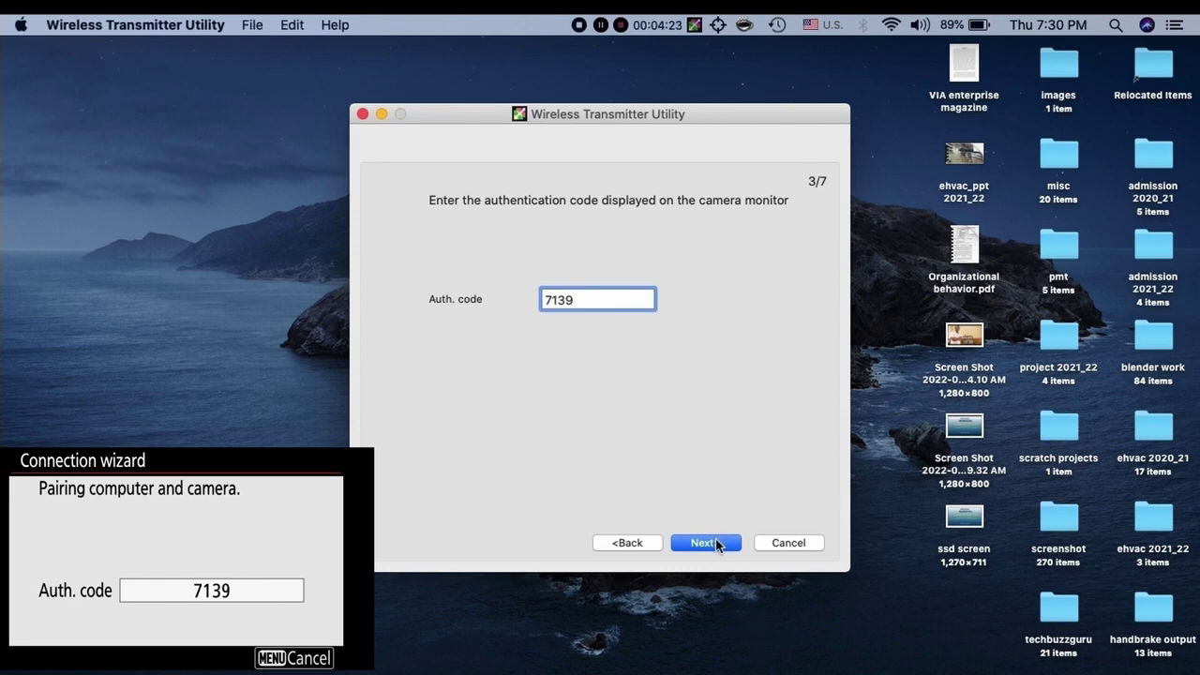
Submit the code, keep /Desktop/images with Finder as opener, and close the completed wizard
click(705, 543)
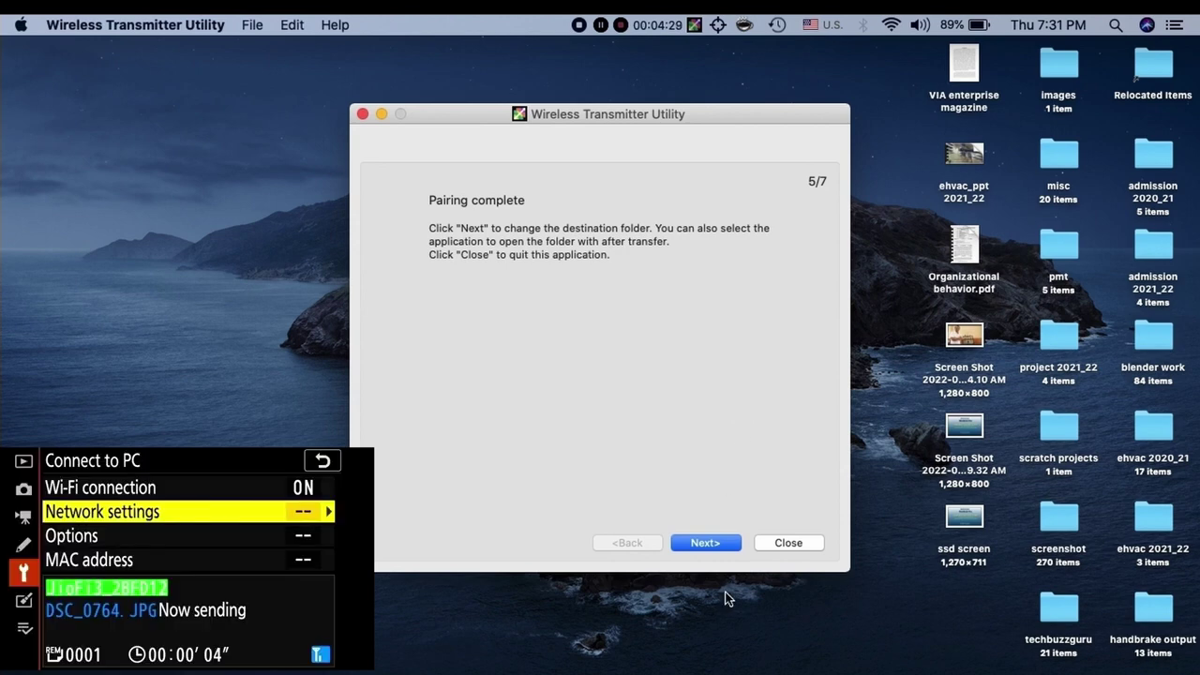
click(724, 541)
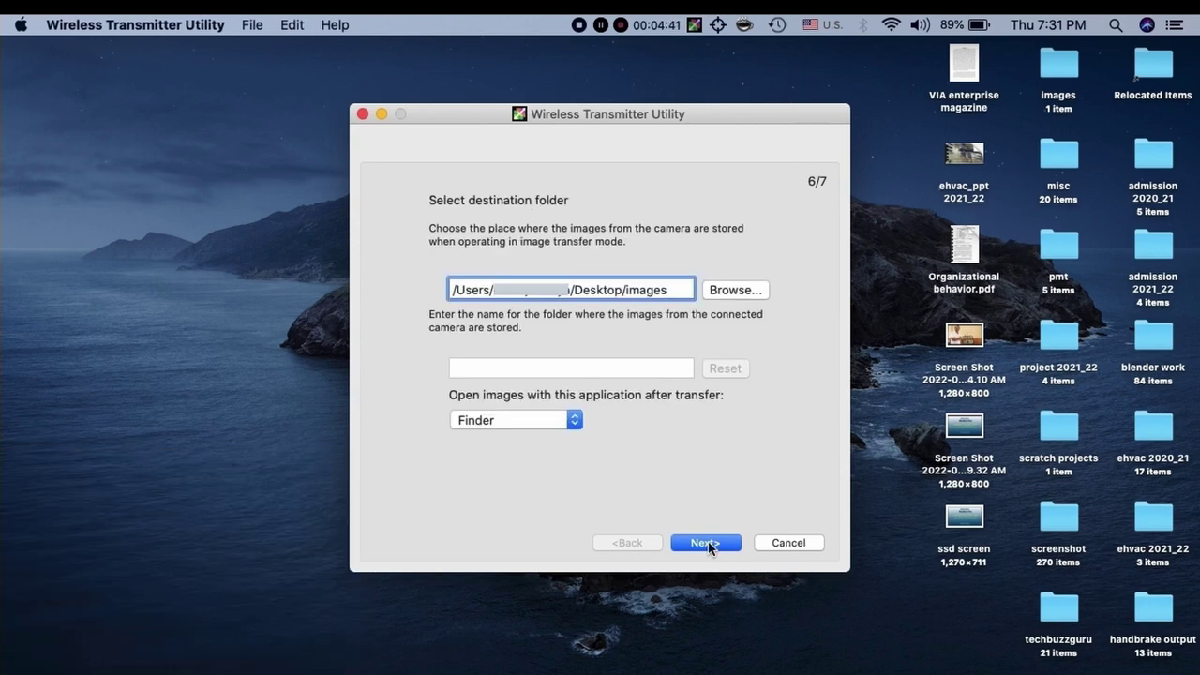
click(707, 541)
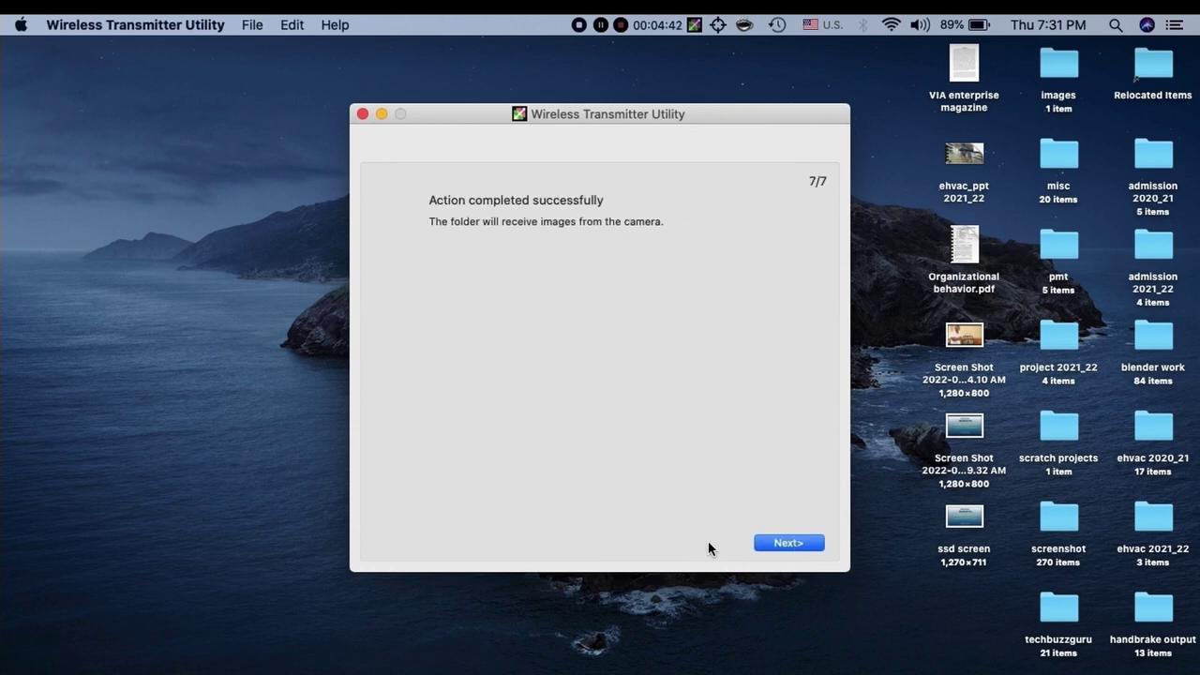
click(787, 544)
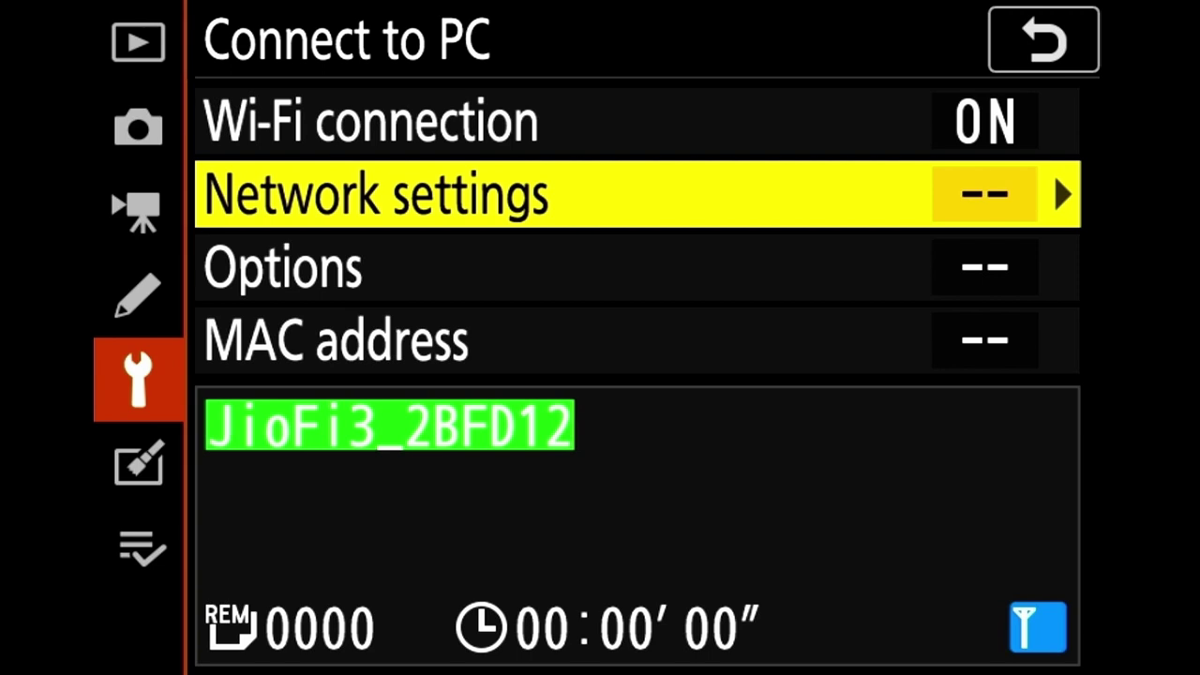
Dismiss the Wi-Fi list and open images > Z 50 7604727 > DCIM > 100NZ_50 to view DSC_0764.JPG
key(Return)
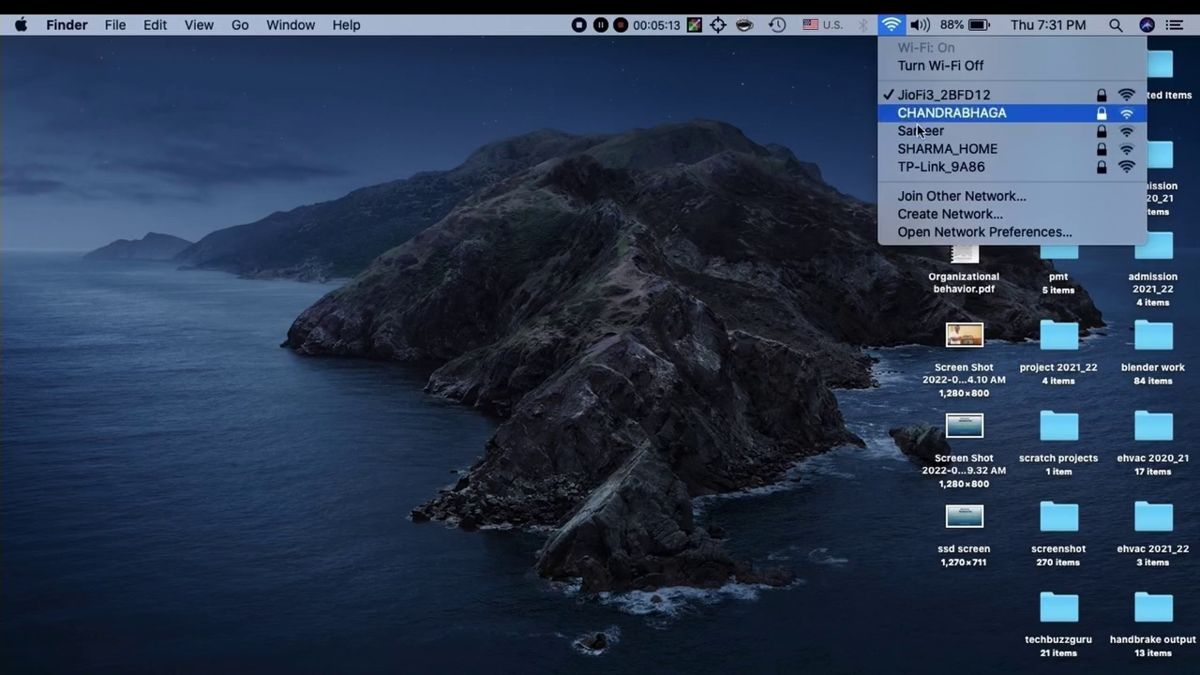
click(606, 284)
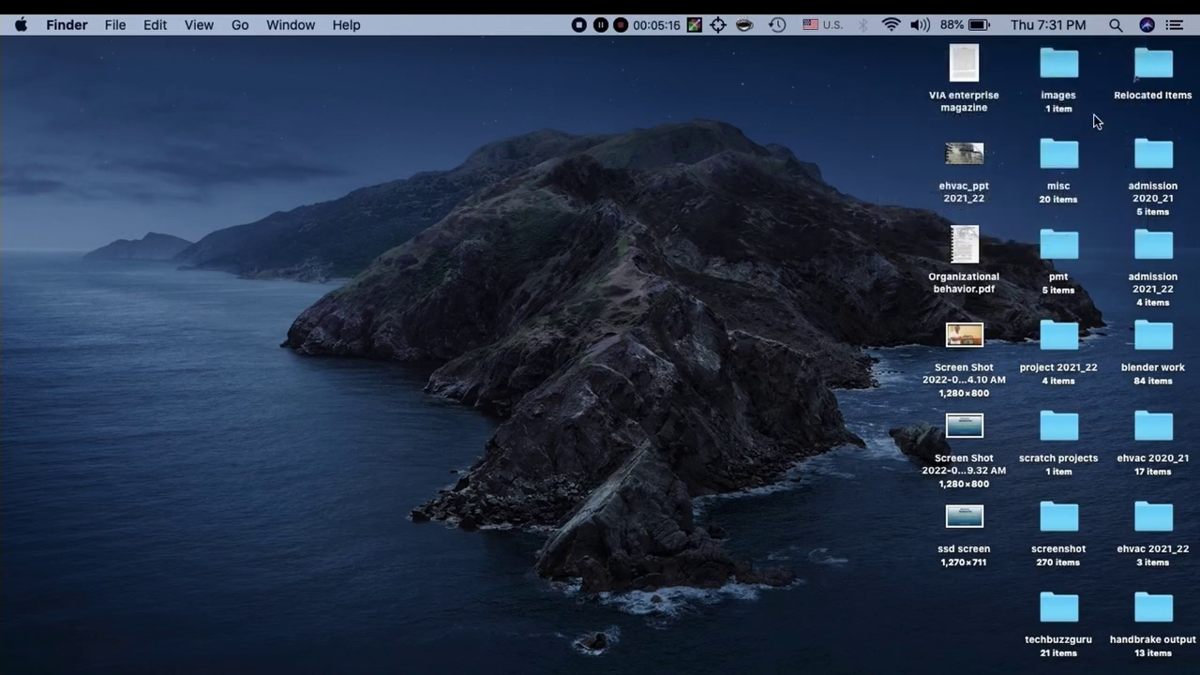
click(1059, 64)
double_click(1060, 64)
double_click(458, 241)
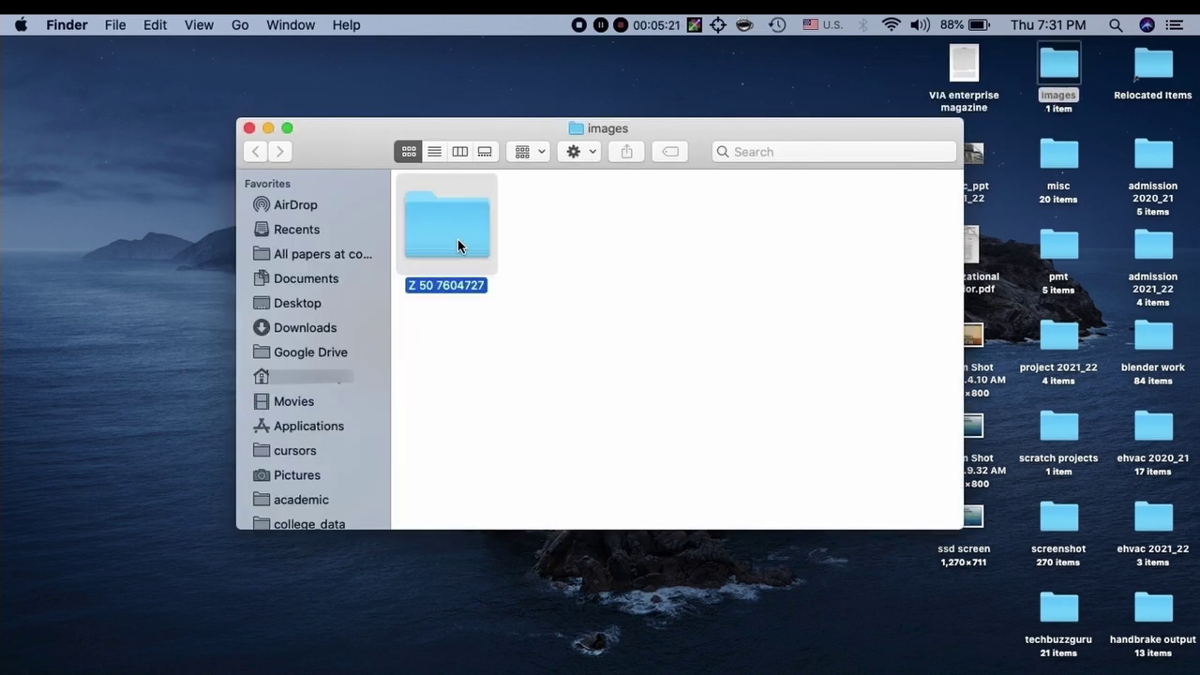
click(457, 241)
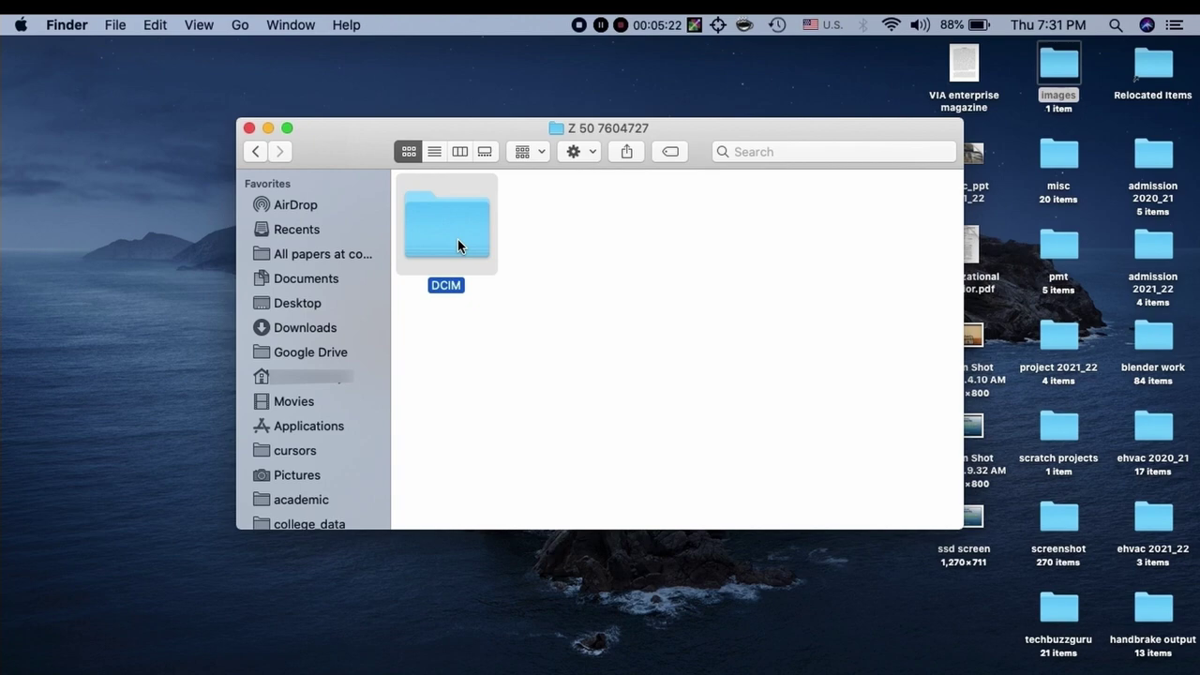
double_click(458, 241)
double_click(458, 241)
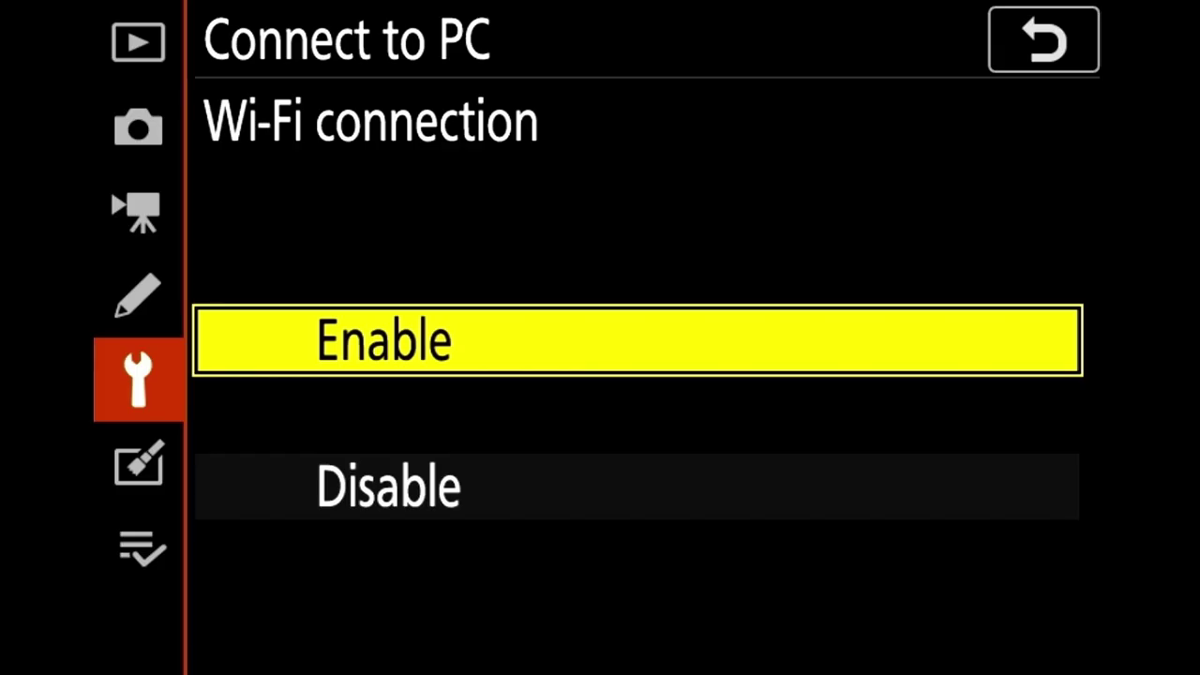
Disable the camera's PC Wi-Fi connection and switch to photo playback
key(Down)
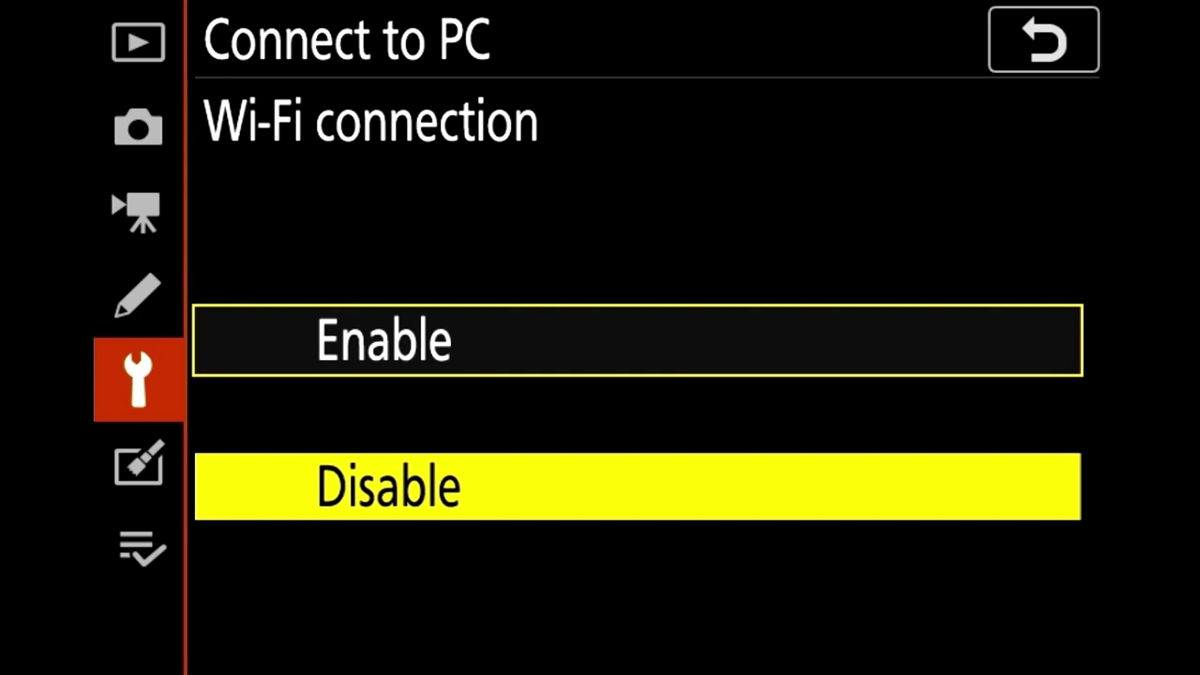
key(Return)
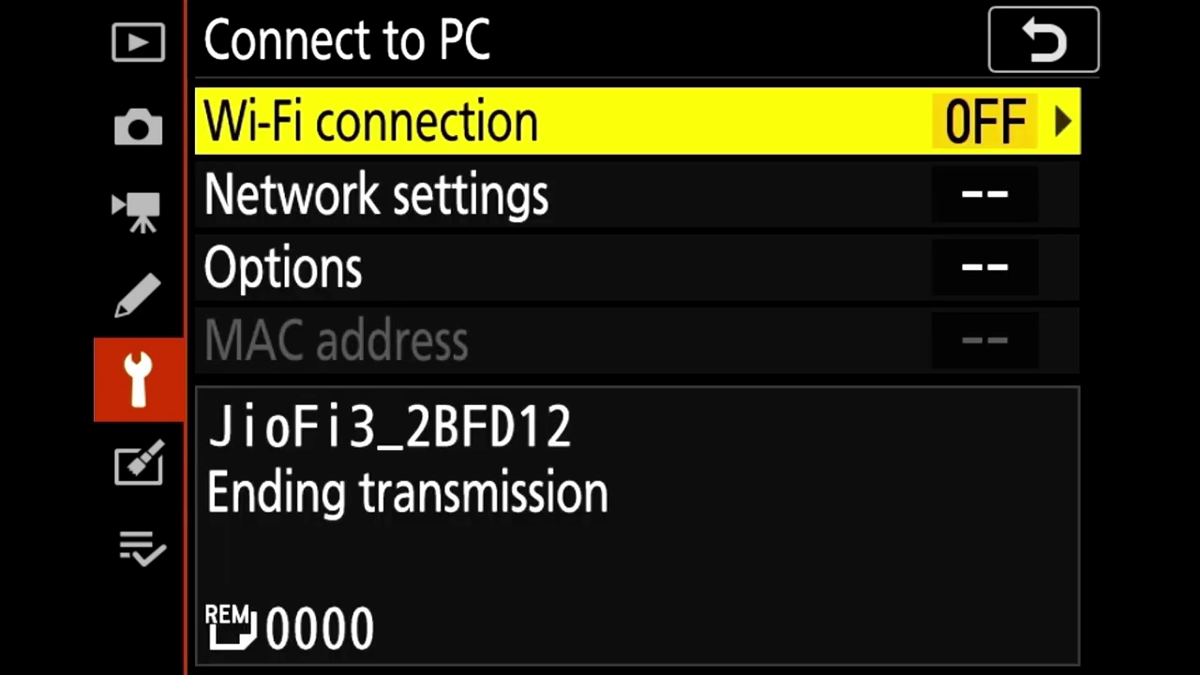
key(Escape)
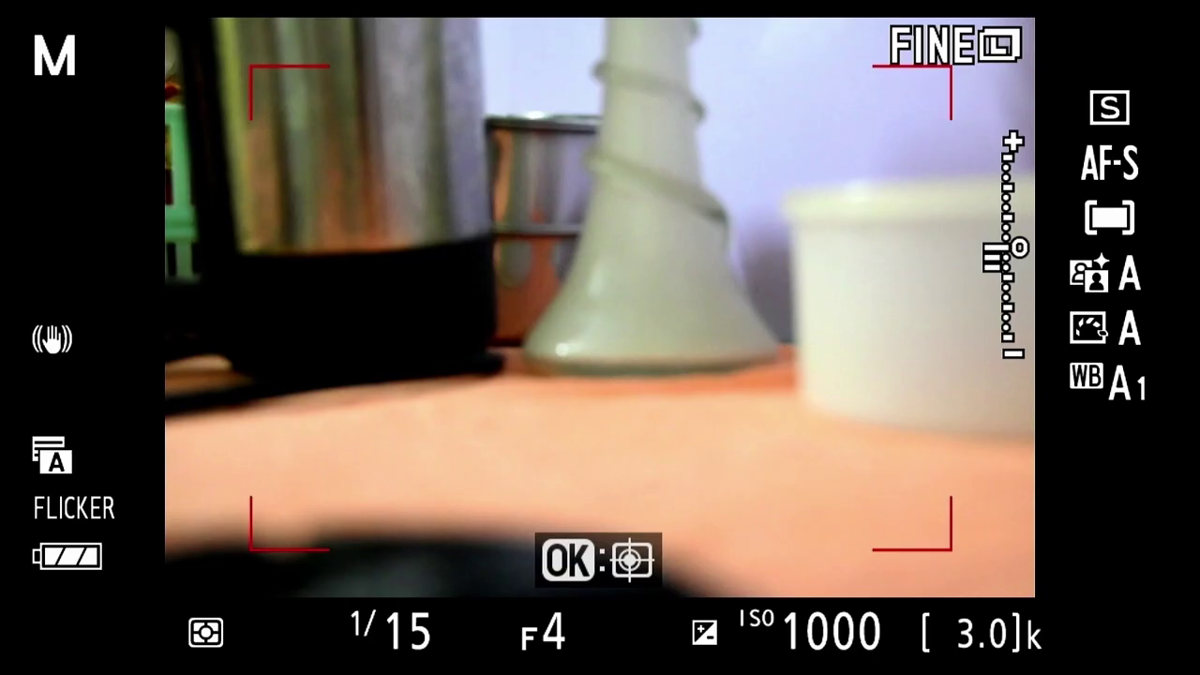
key(p)
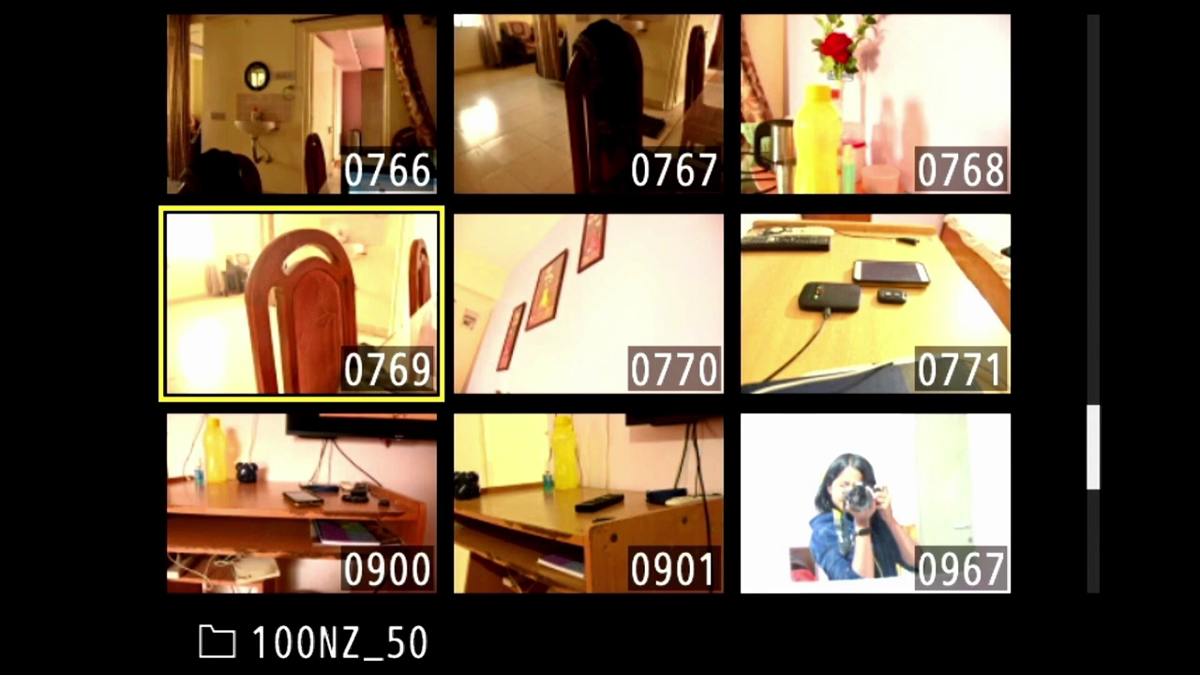
Mark photos 0769, 0770 and 0771 with Select to send (PC)
key(i)
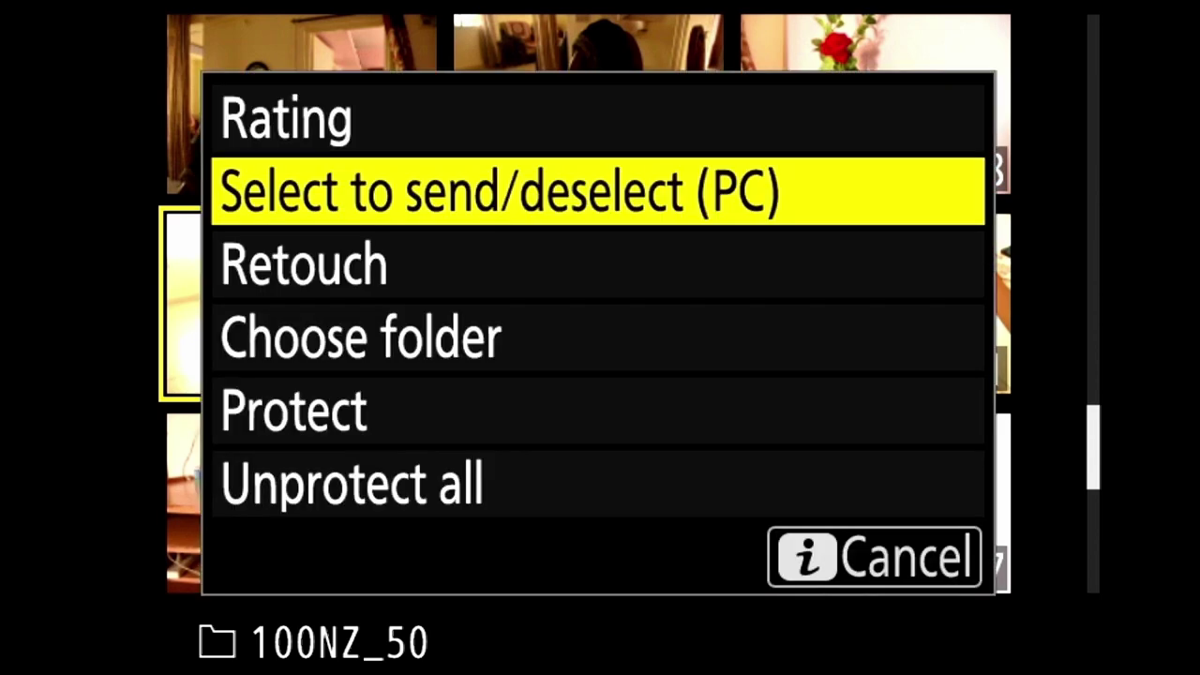
key(Return)
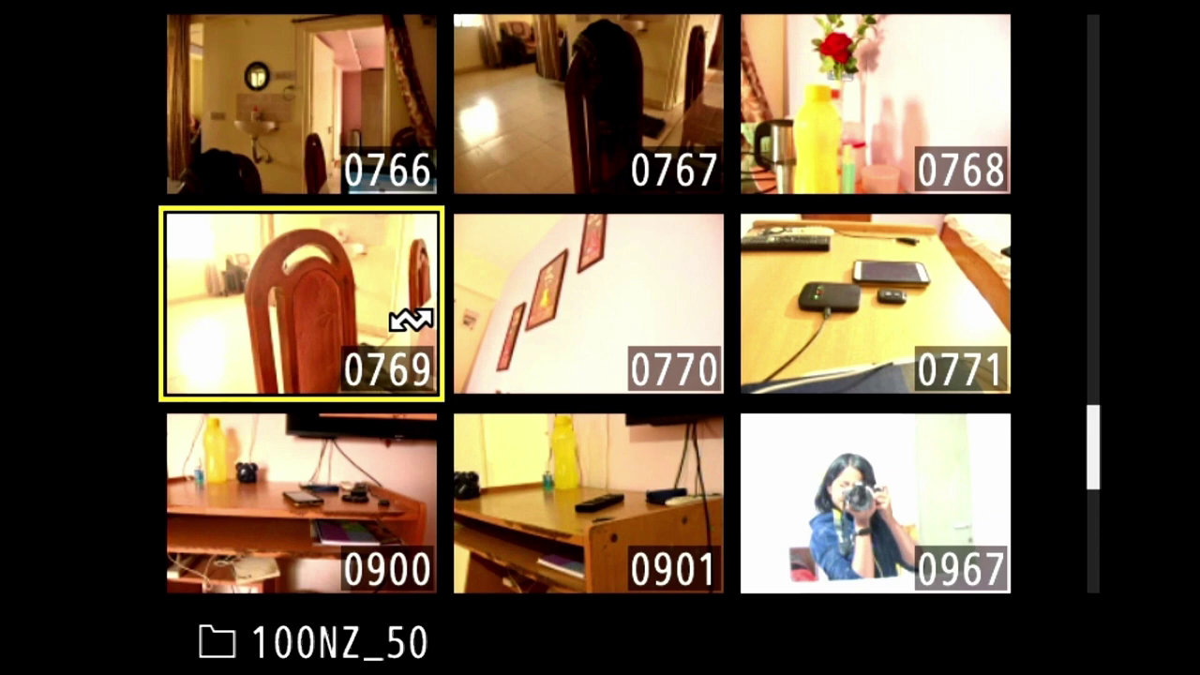
key(Right)
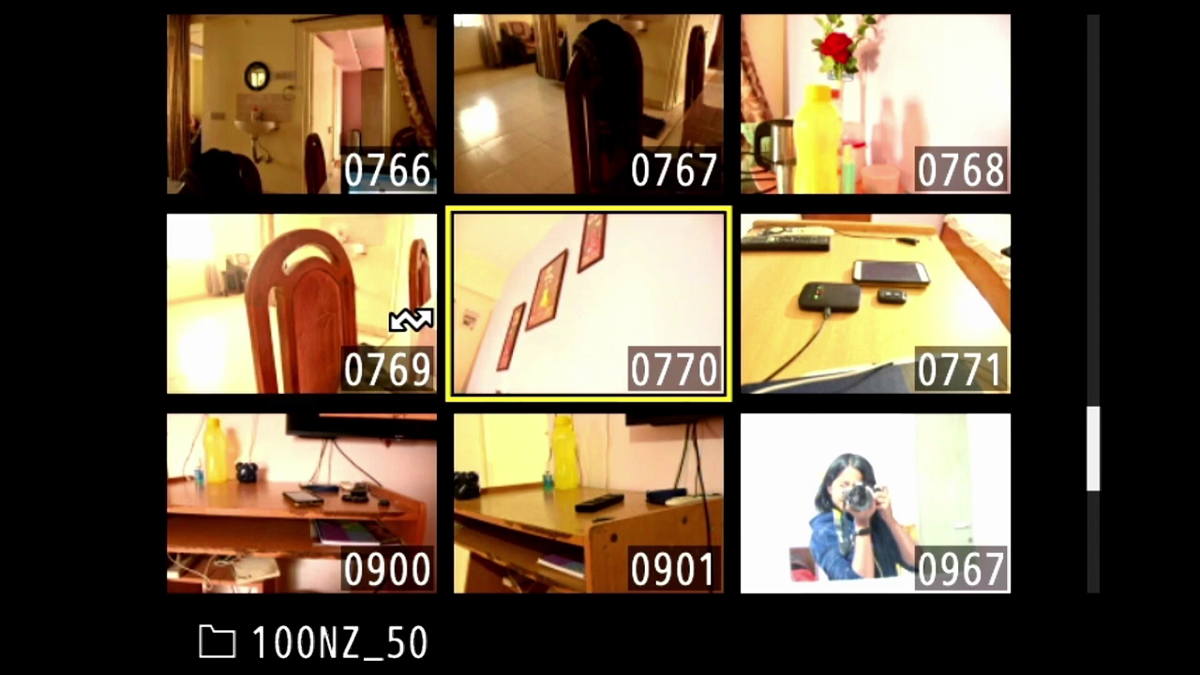
key(i)
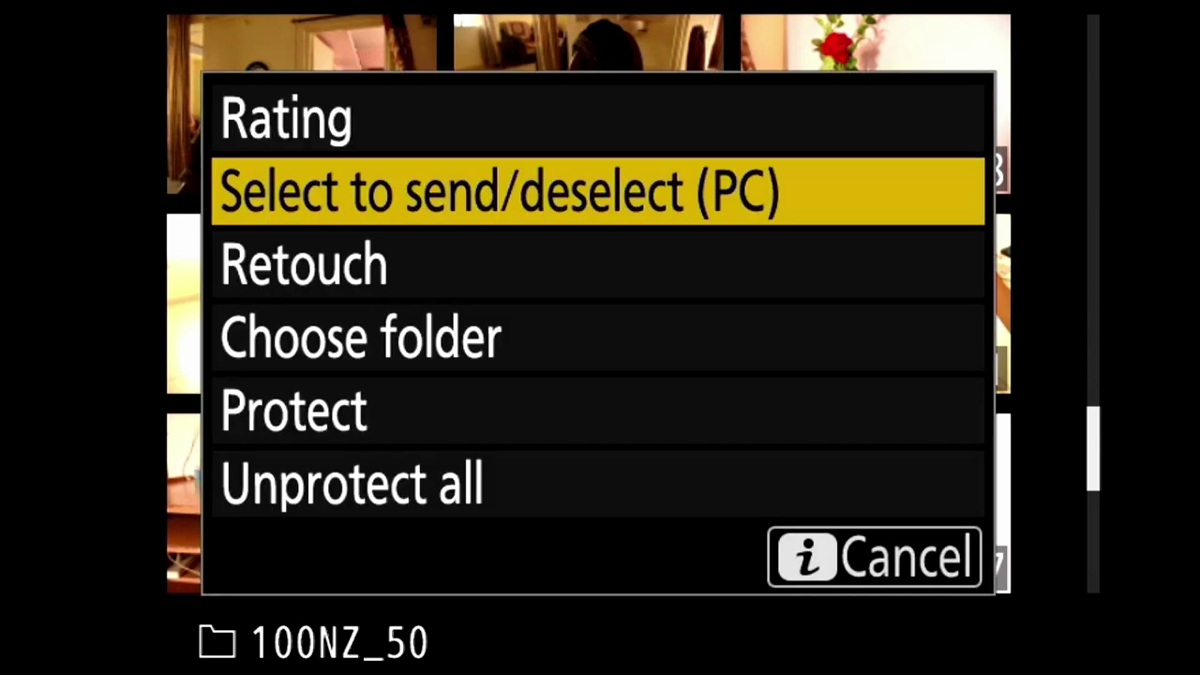
key(Return)
key(Right)
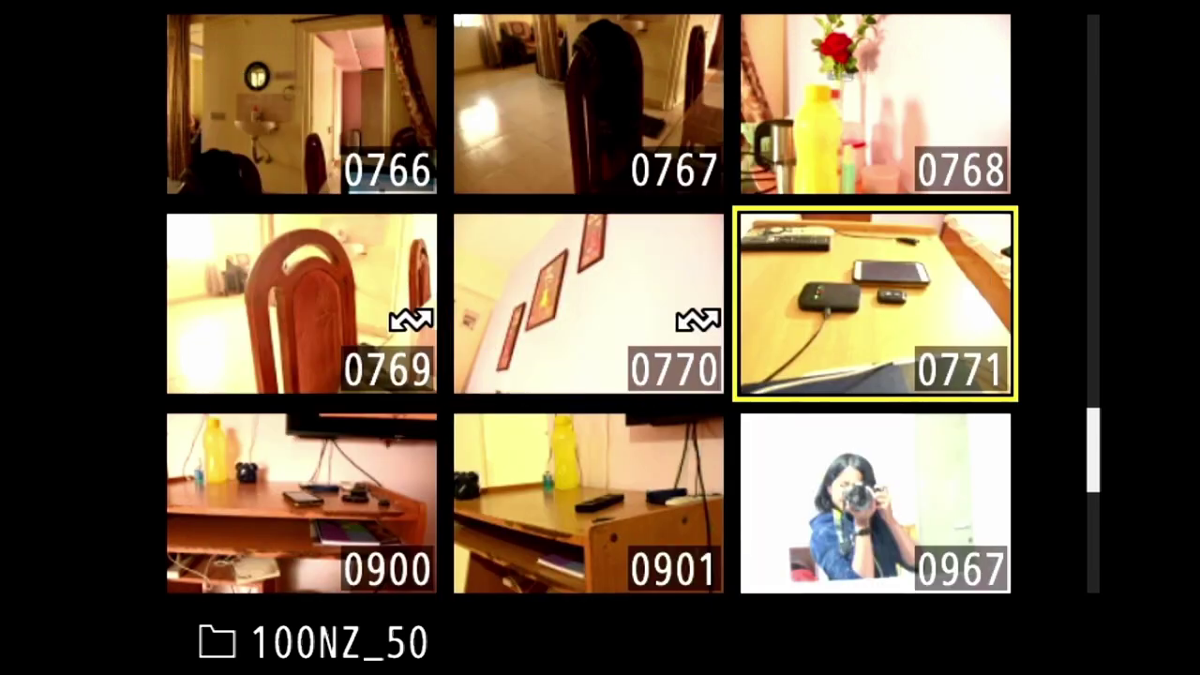
key(i)
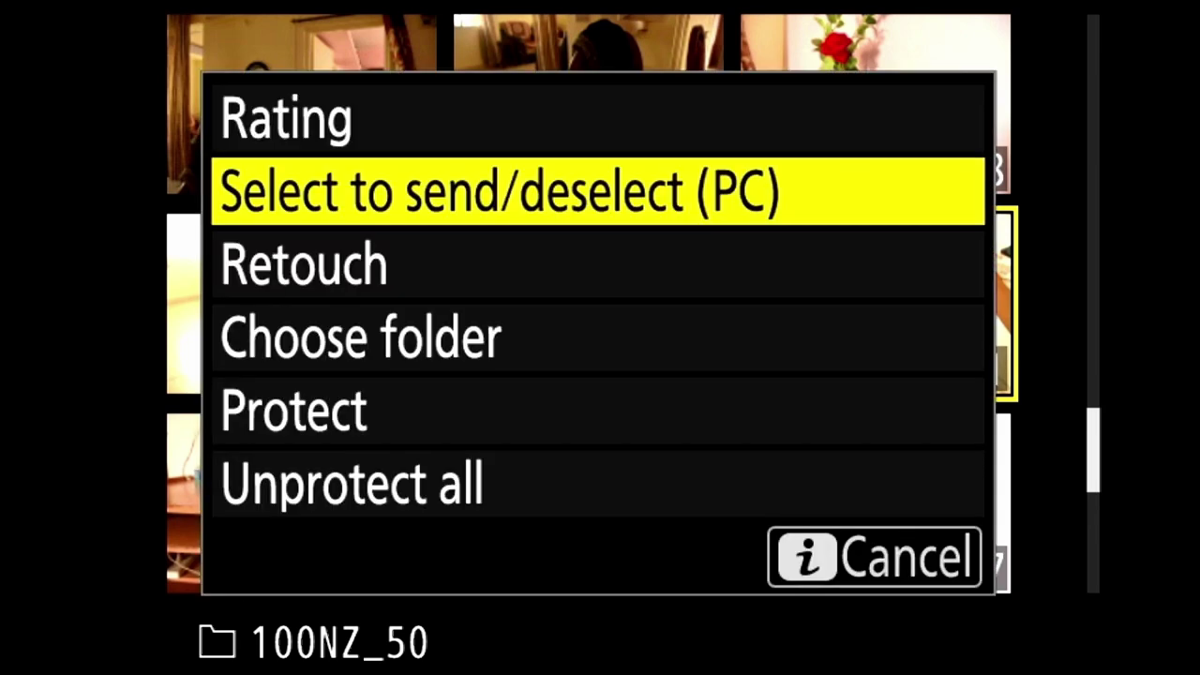
key(Return)
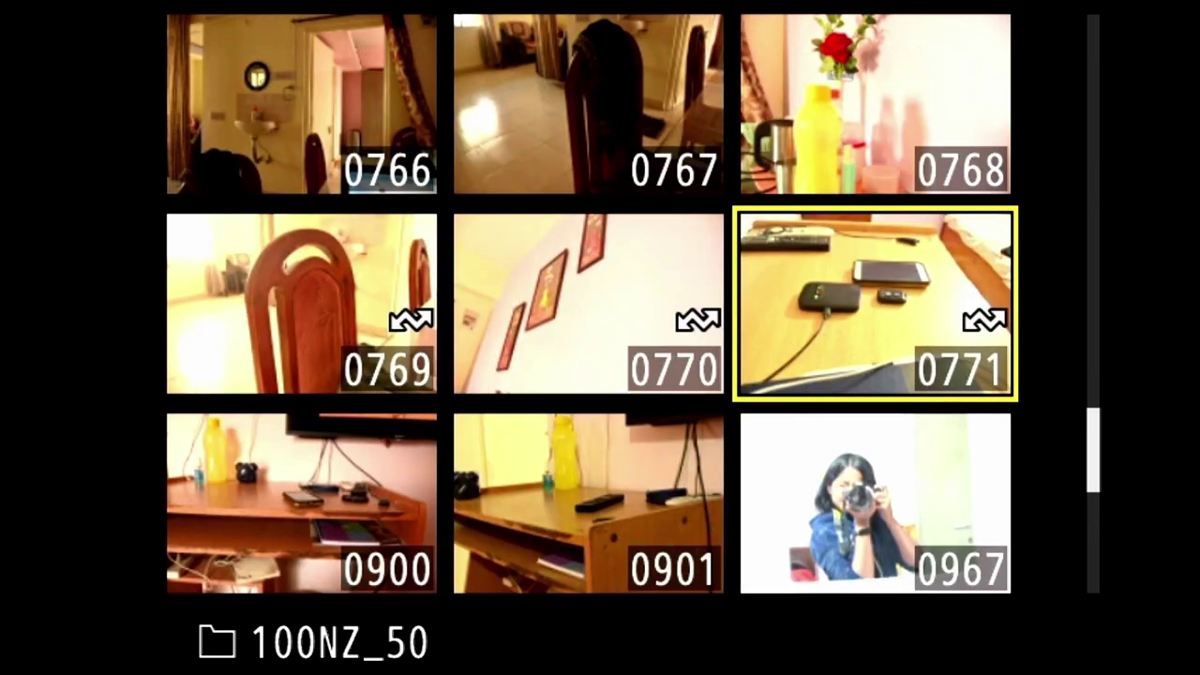
key(Left)
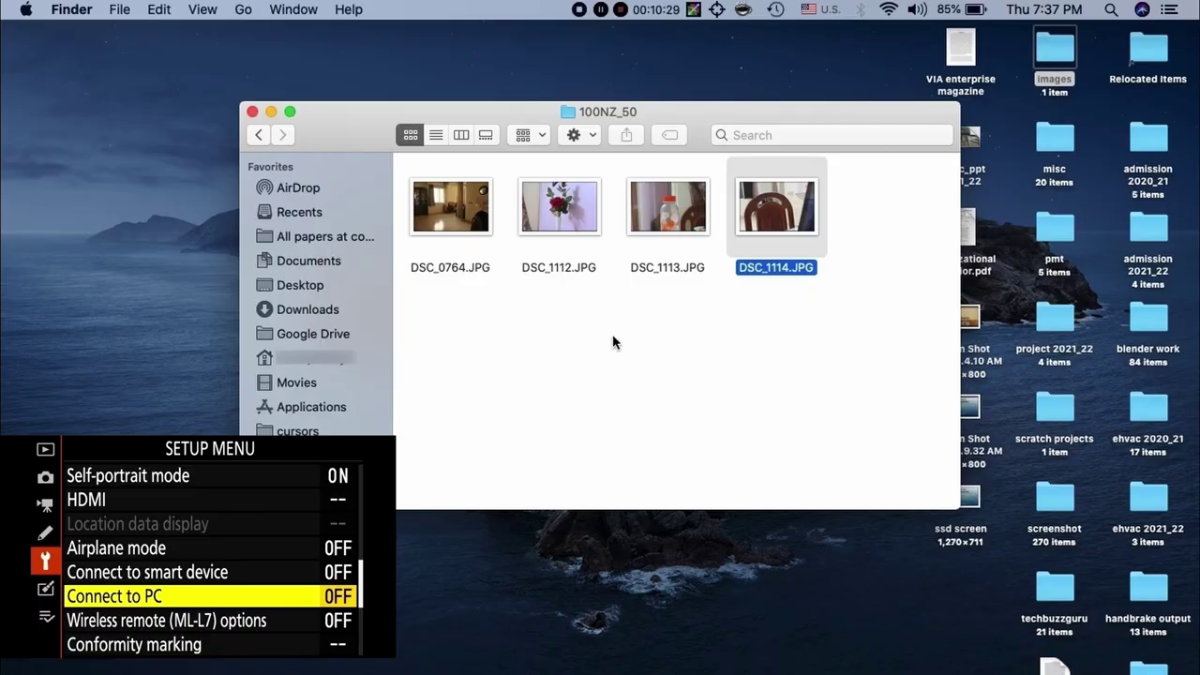
Reopen Connect to PC and enter the Wi-Fi connection setting to re-enable it
key(Return)
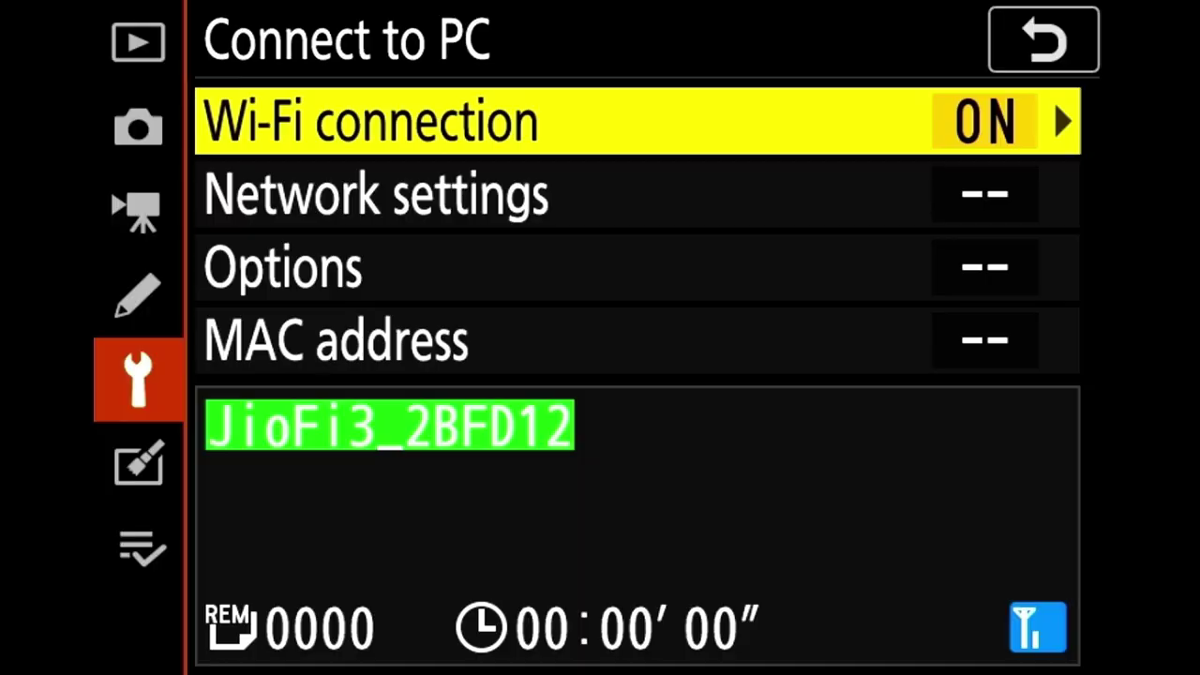
key(Right)
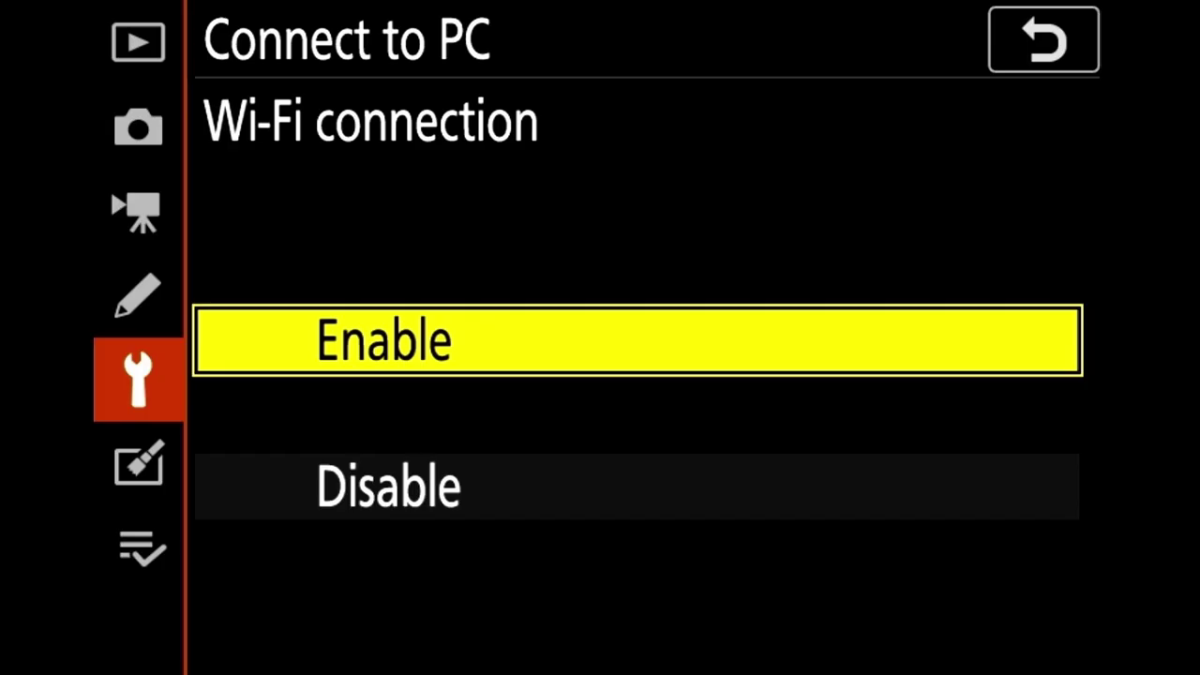
Turn the PC Wi-Fi connection off, then create a new profile using Direct connection to PC
key(Down)
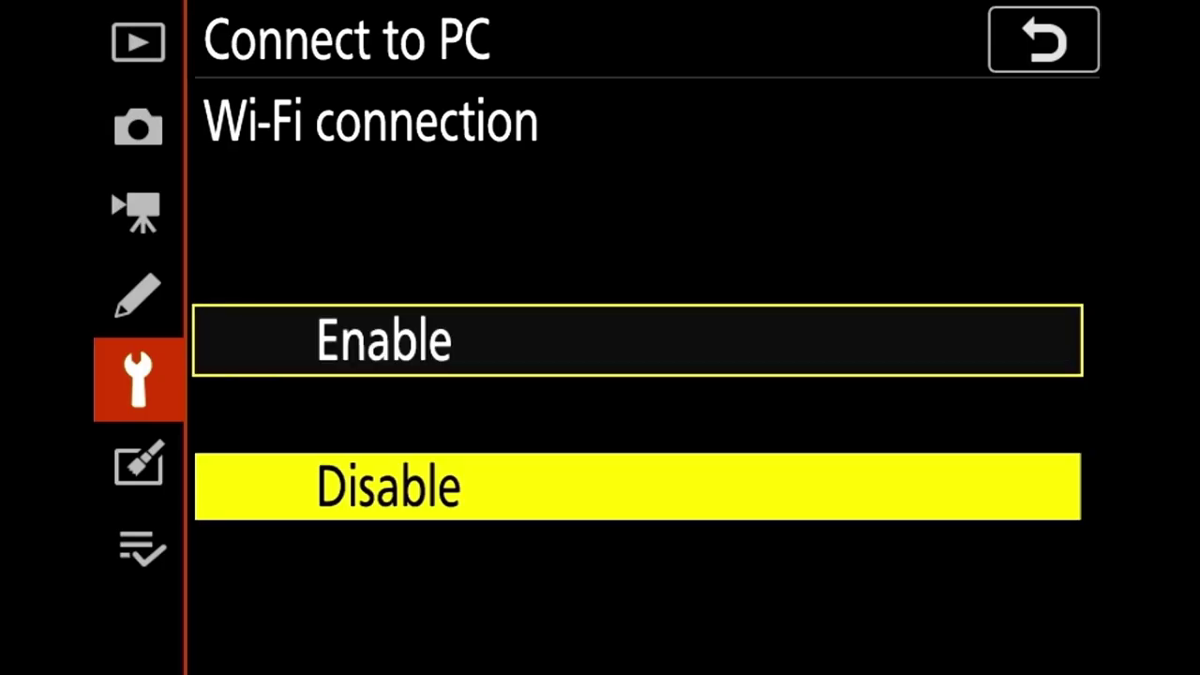
key(Return)
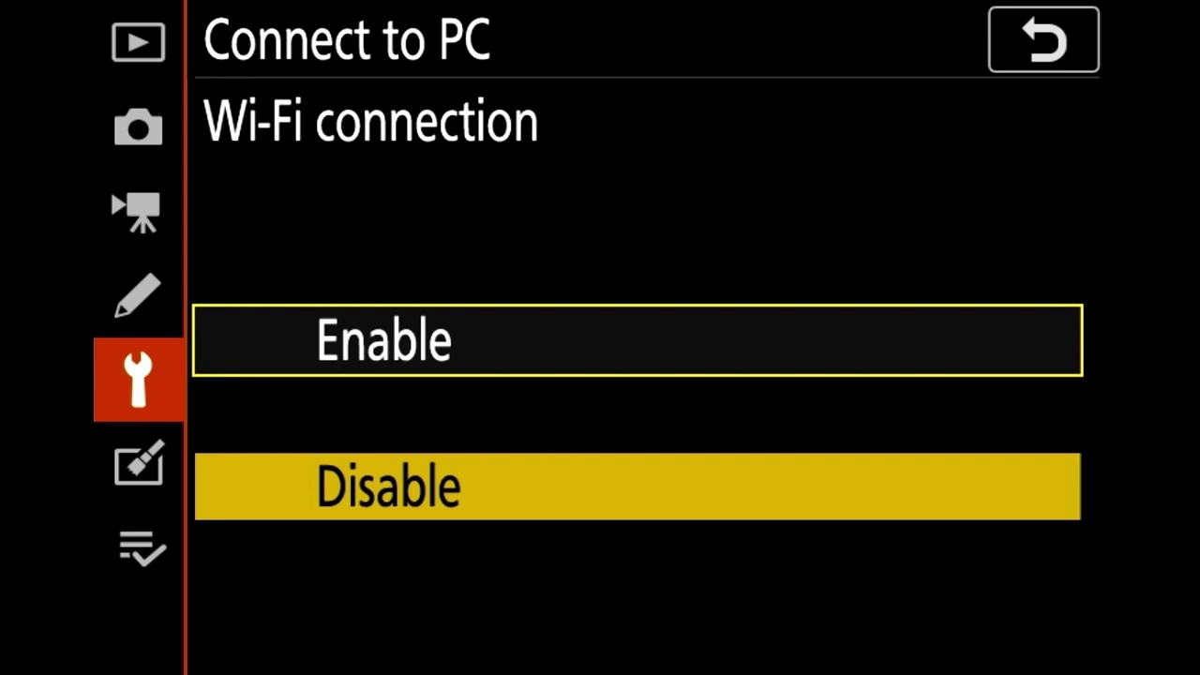
key(Down)
key(Right)
key(Down)
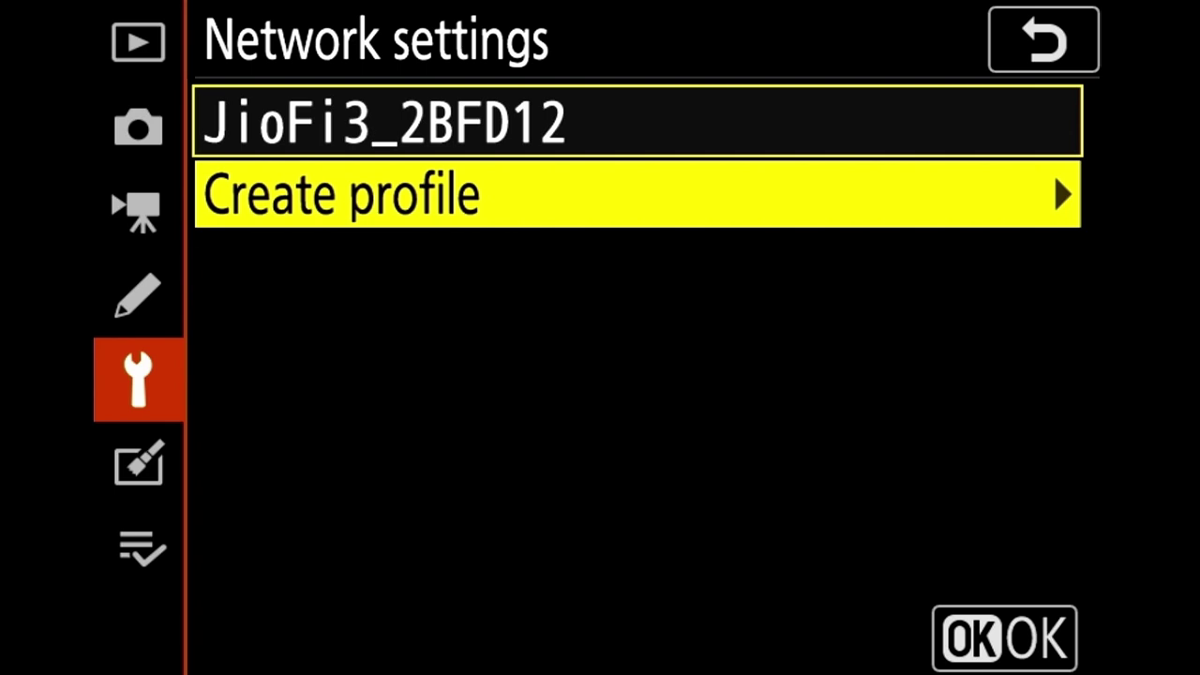
key(Right)
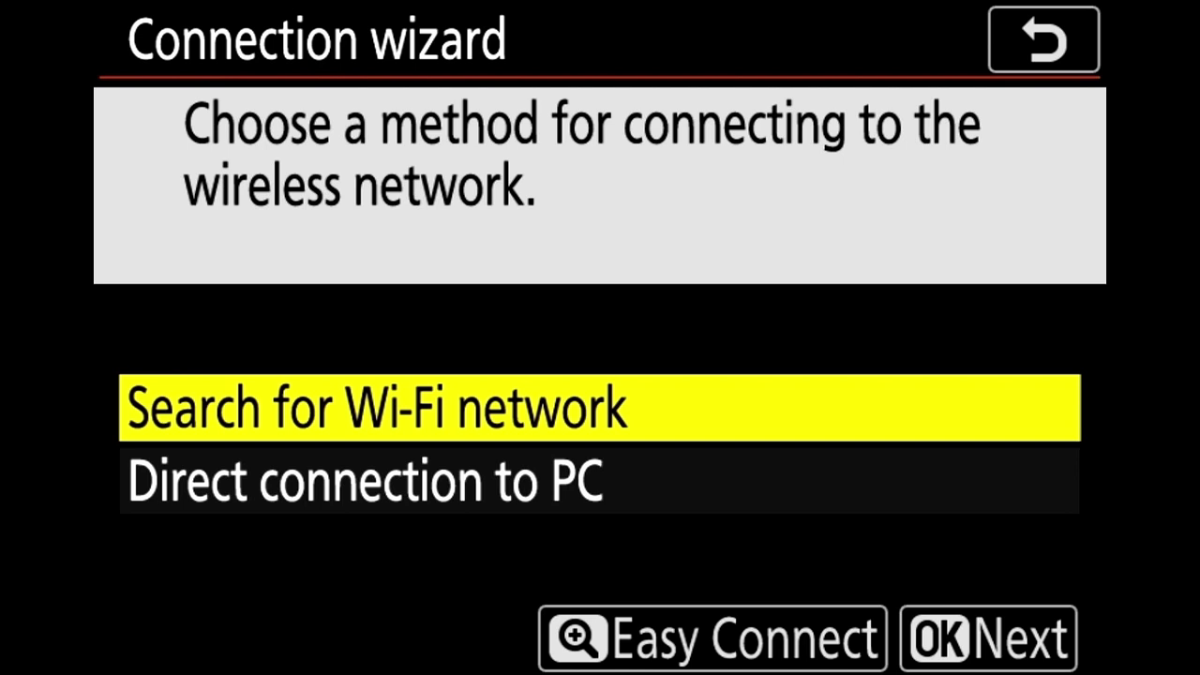
key(Down)
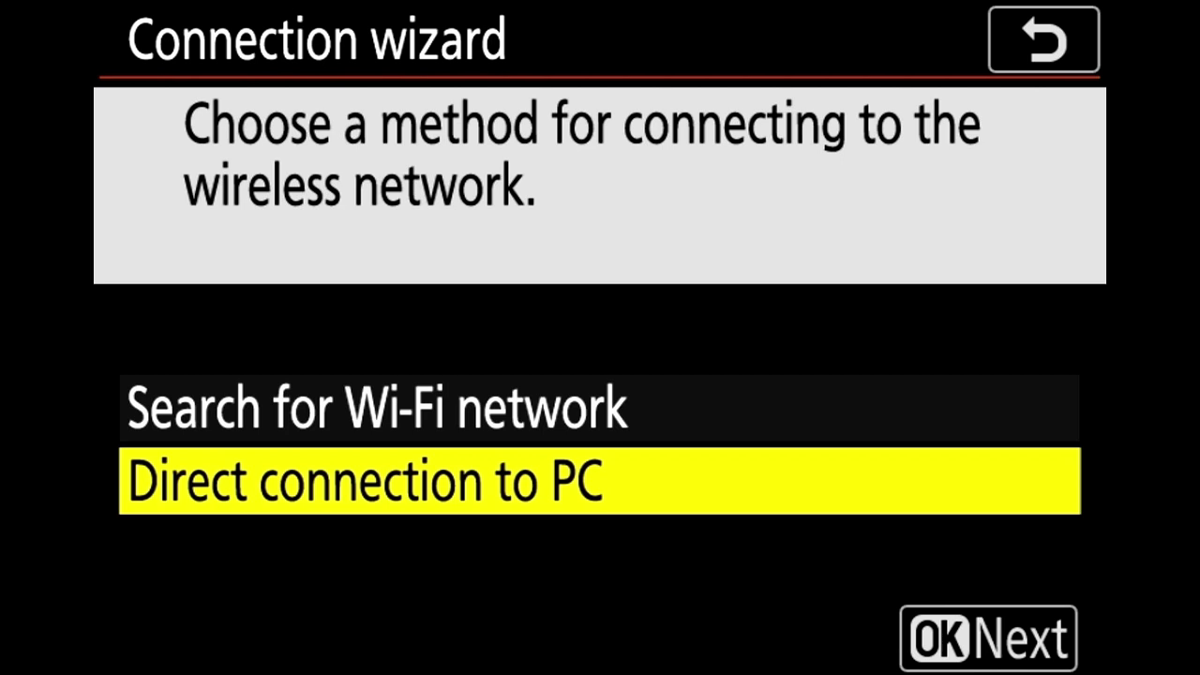
key(Return)
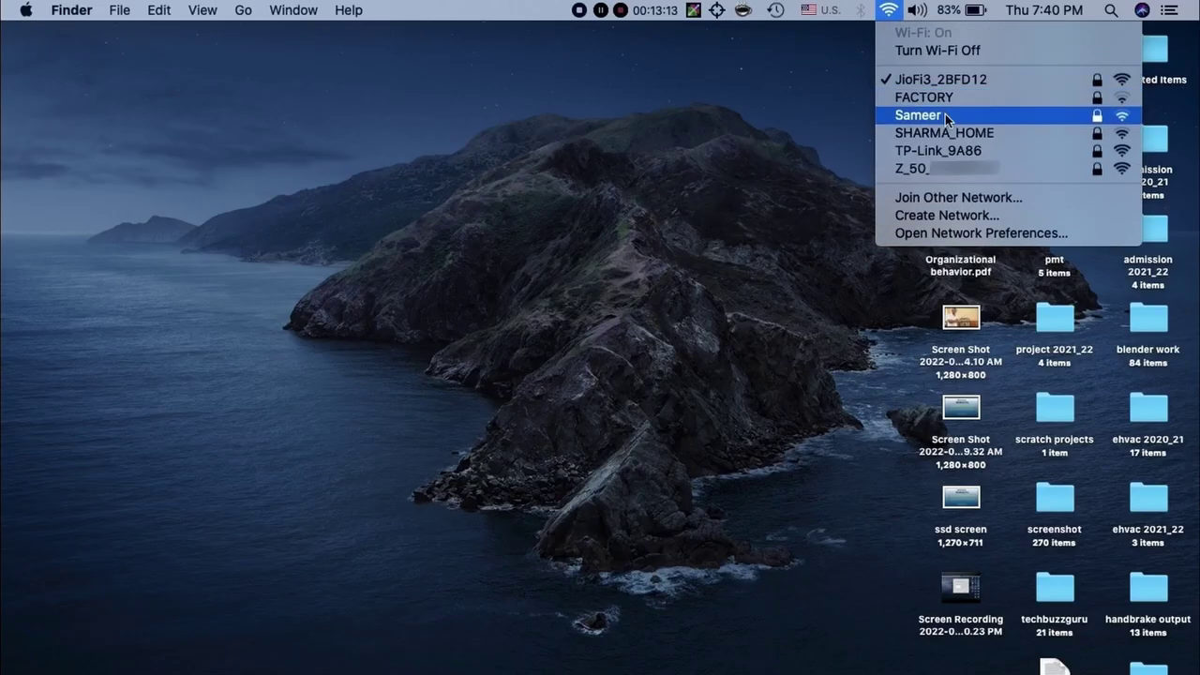
Join the Z_50 network with its WPA2 password and launch Wireless Transmitter Utility
click(1010, 170)
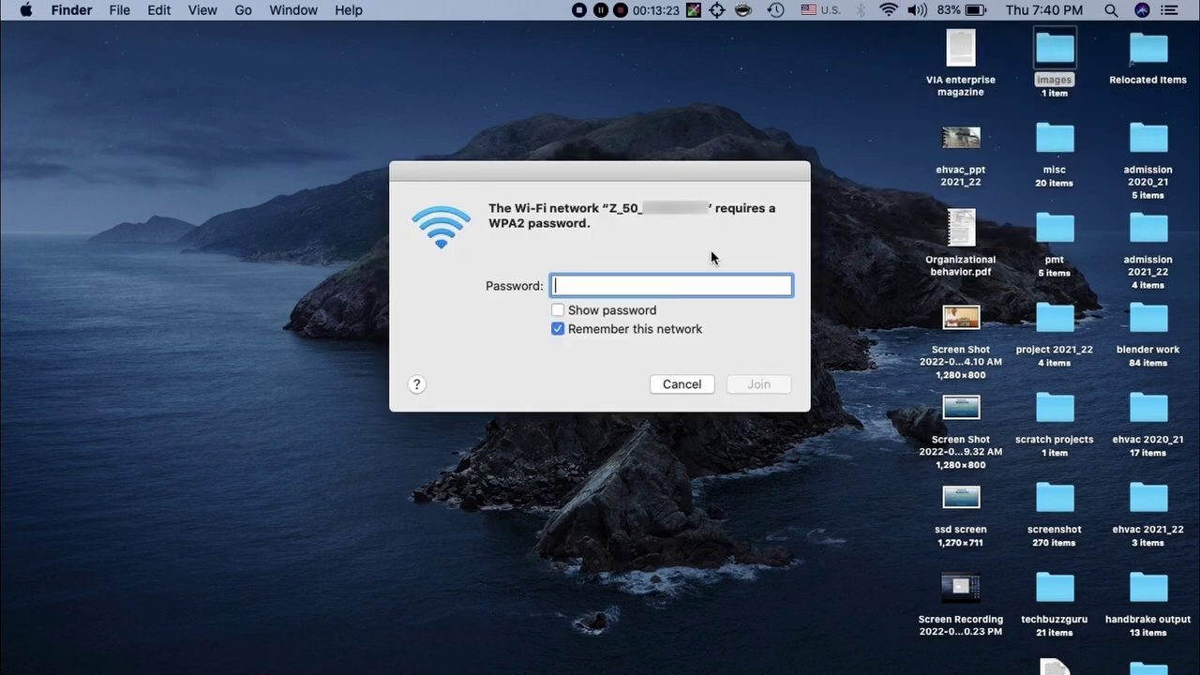
key(Caps_Lock)
text(•••••••••)
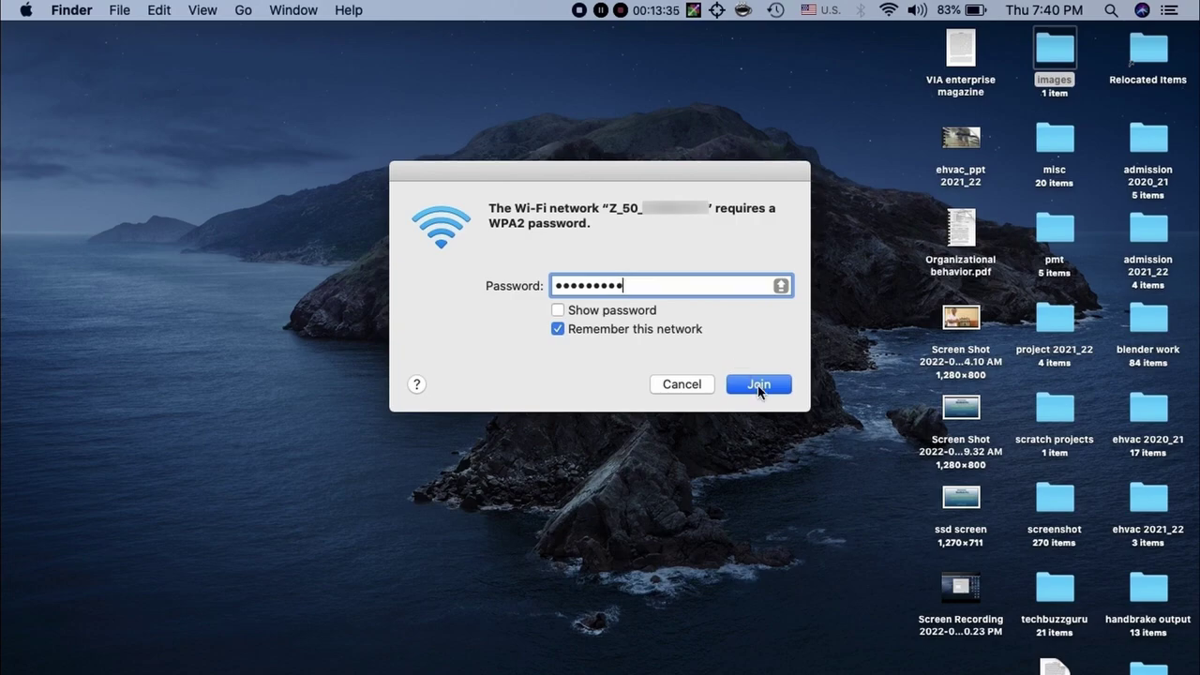
click(758, 386)
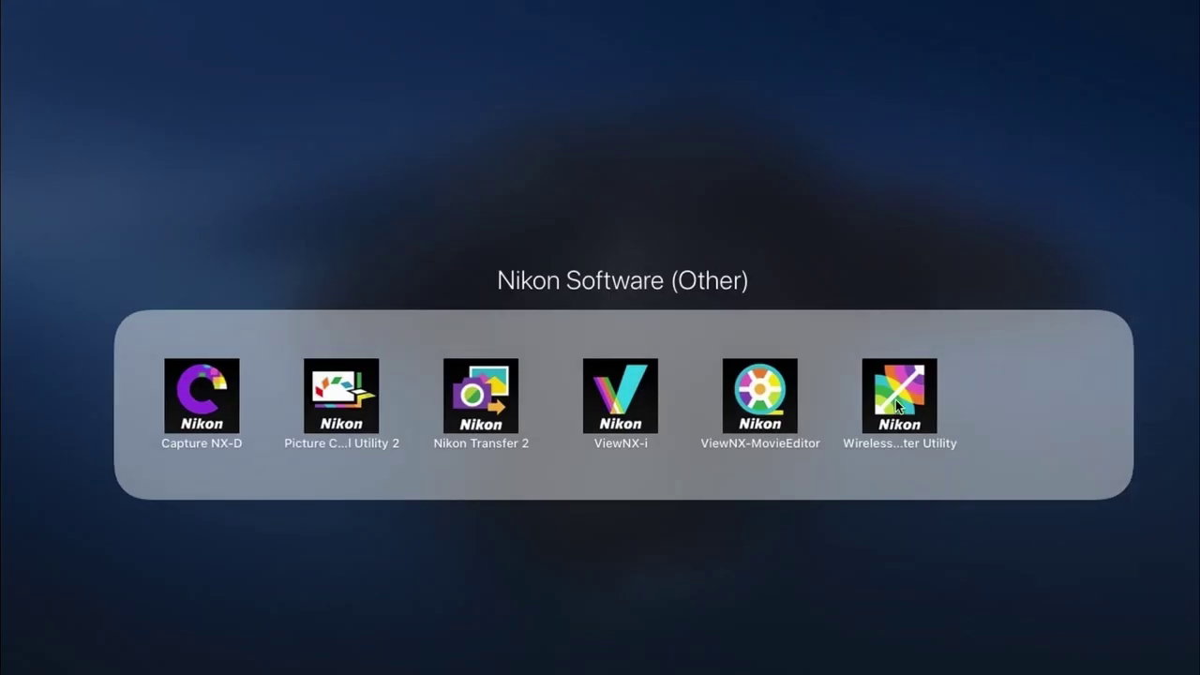
click(895, 395)
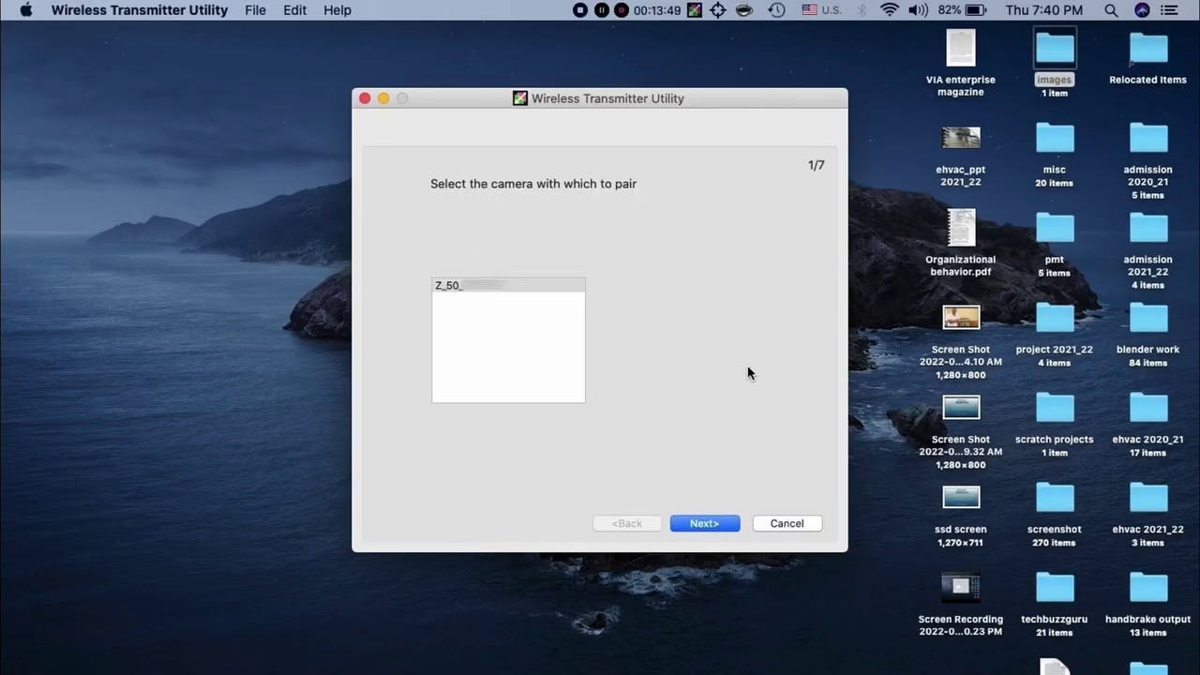
Select the Z 50 camera and pair it by entering the camera's authentication code
click(545, 288)
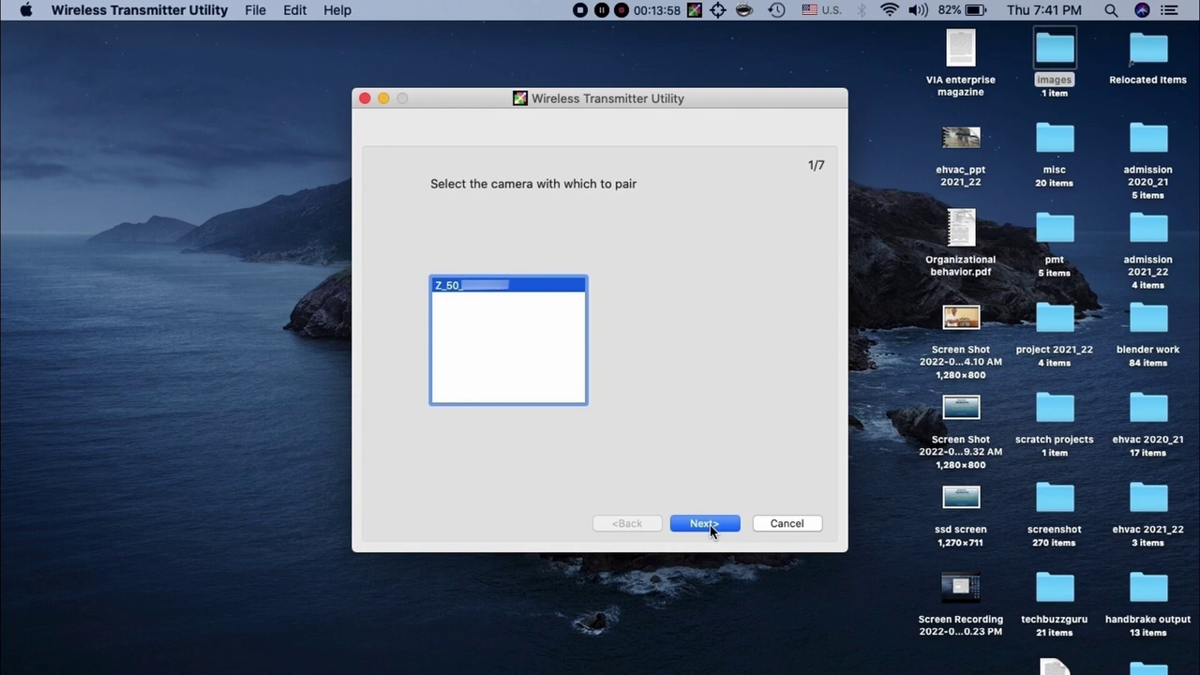
click(893, 11)
click(893, 11)
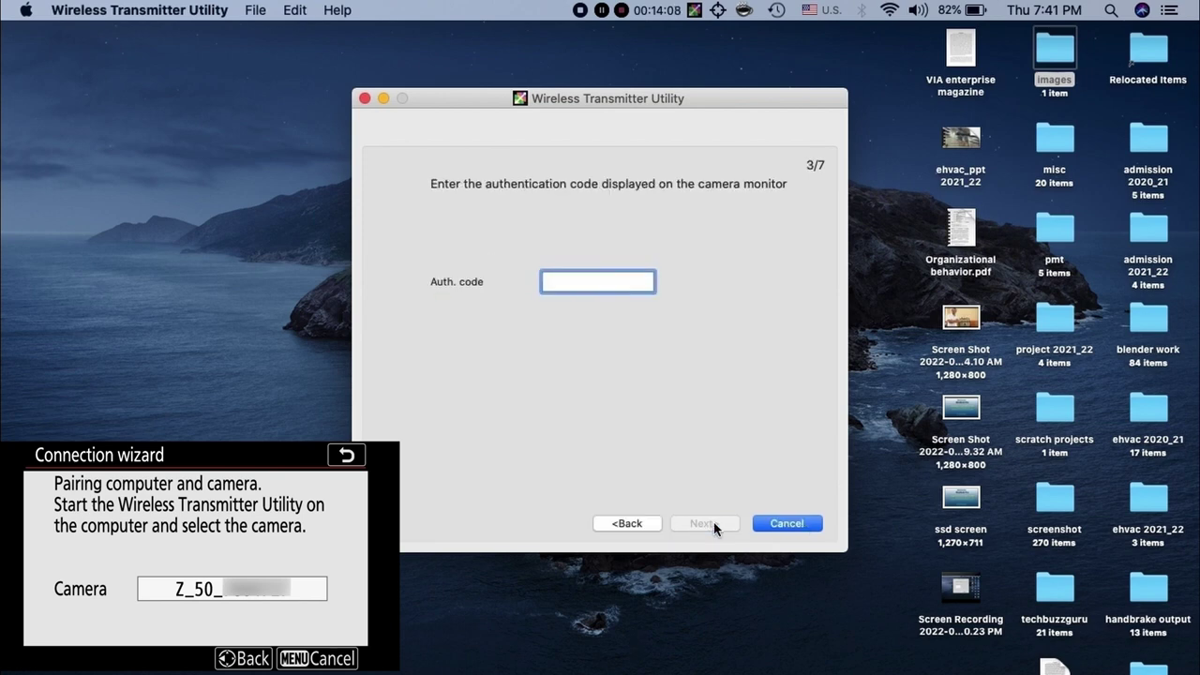
text(0427)
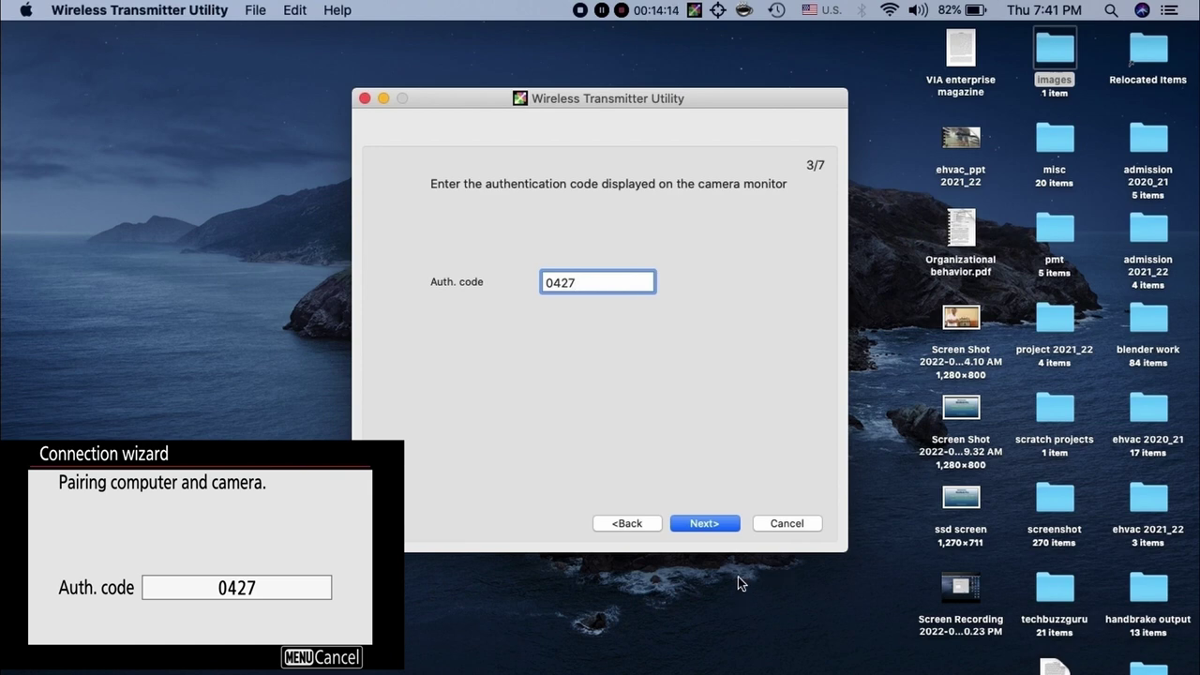
click(710, 528)
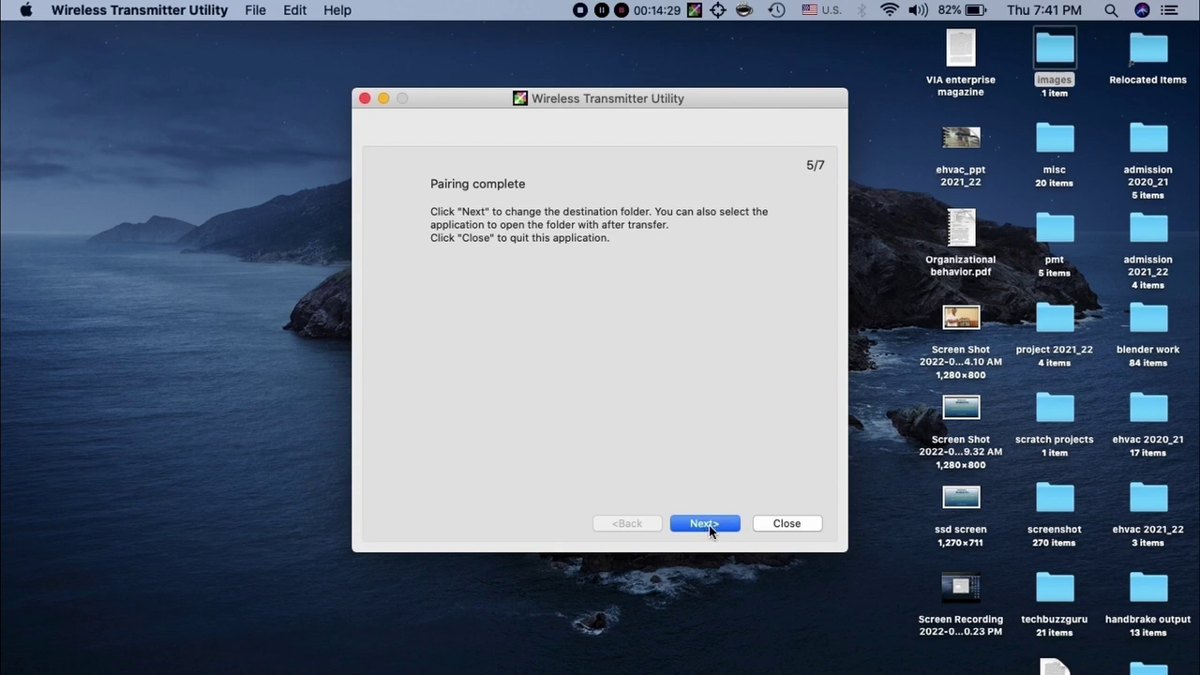
Keep Desktop/images as the destination folder and finish the setup
click(708, 525)
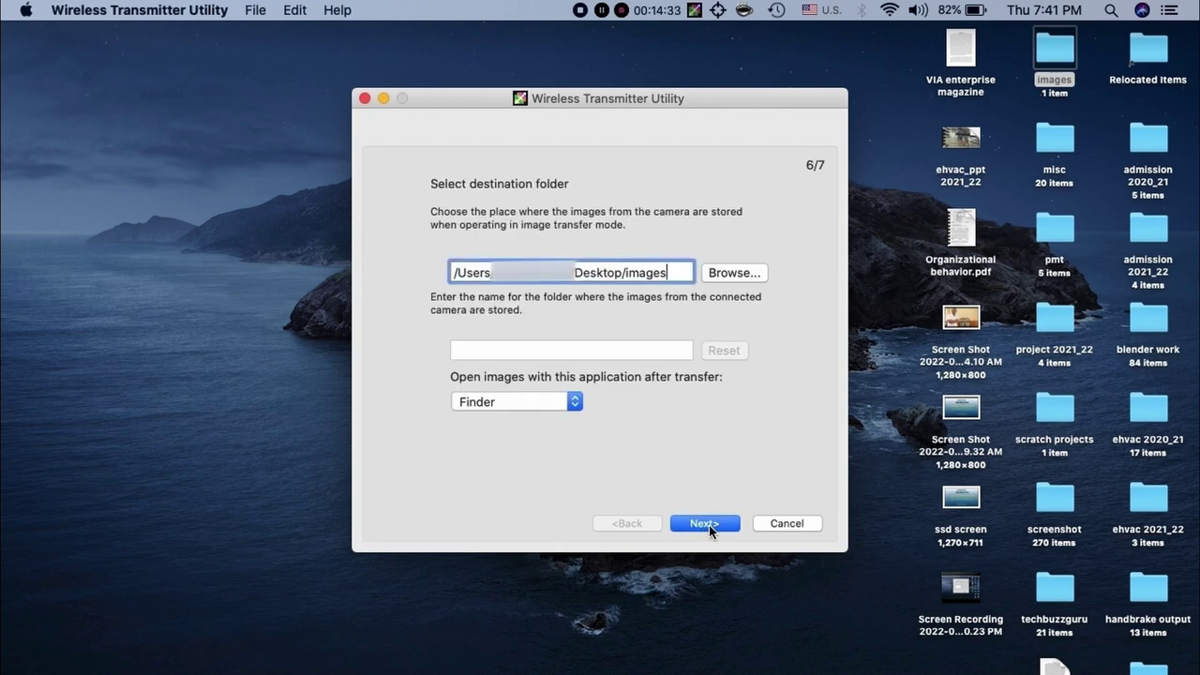
click(709, 525)
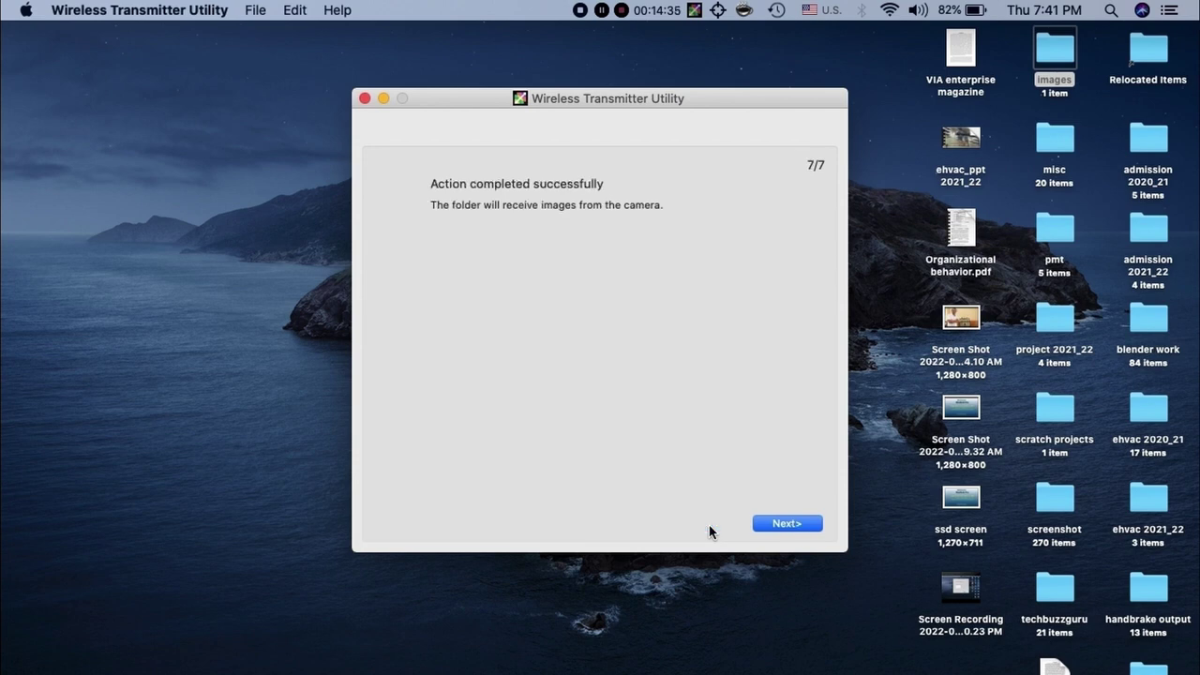
click(794, 524)
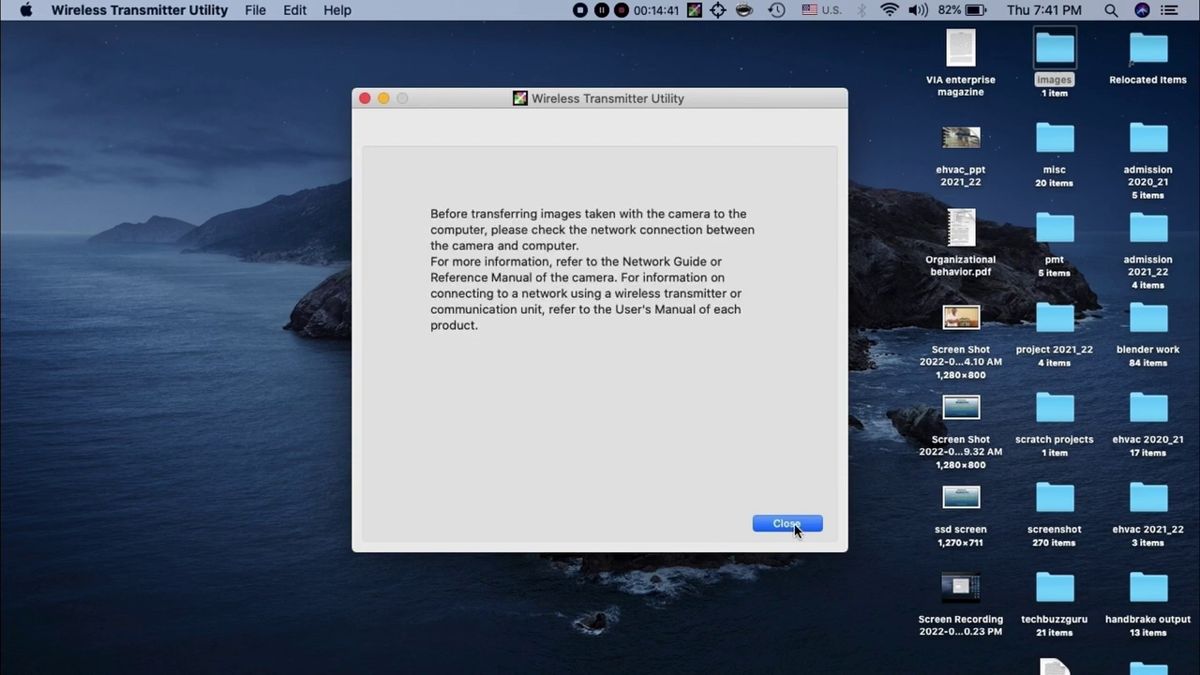
click(794, 524)
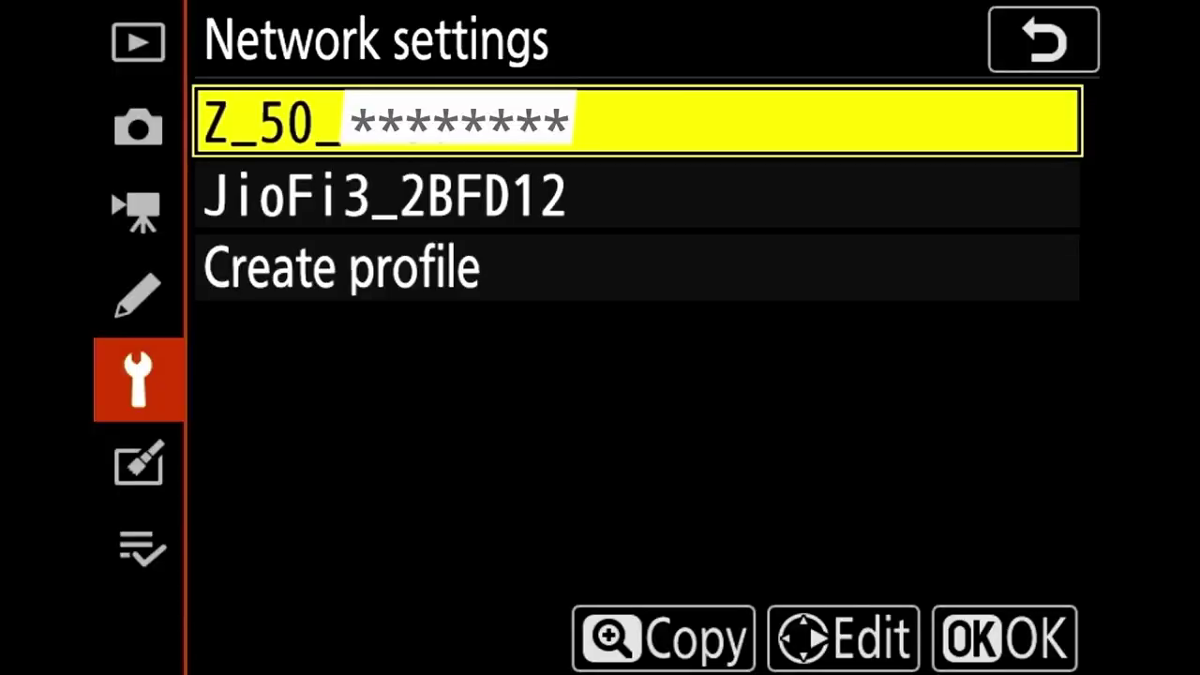
Confirm the new Z_50 profile and move up to the Wi-Fi connection setting
key(Return)
key(Up)
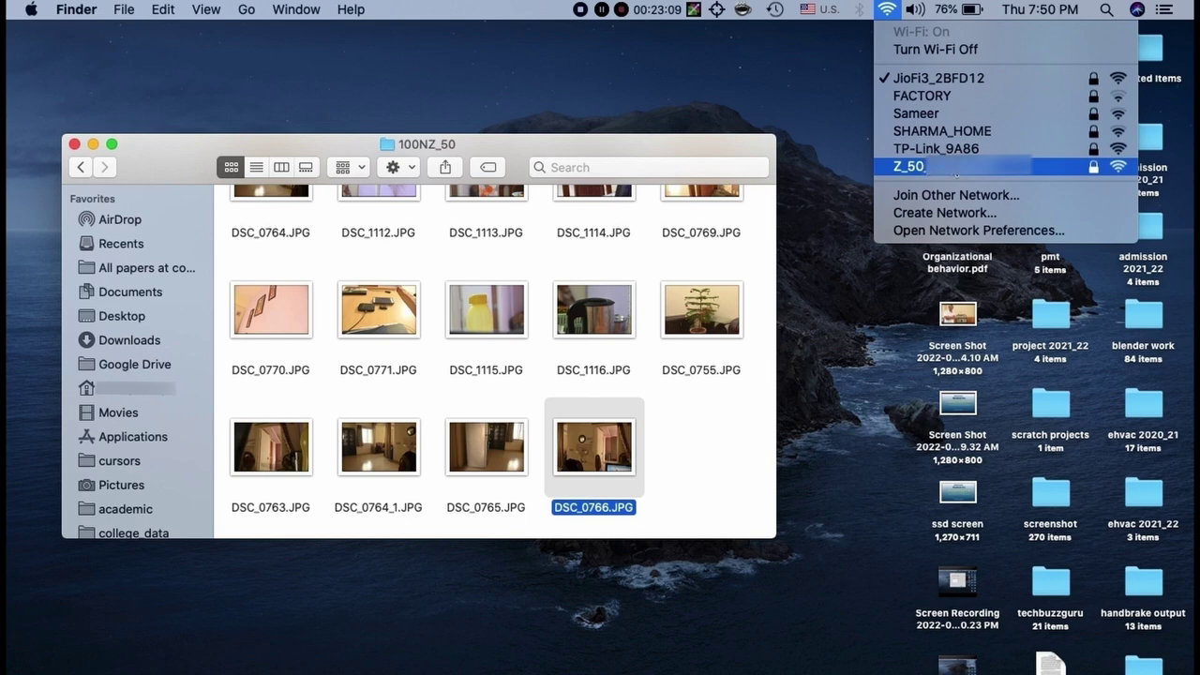
Switch the Mac to the Z_50 network and select new photos DSC_1118.JPG and DSC_1119.JPG
click(1005, 171)
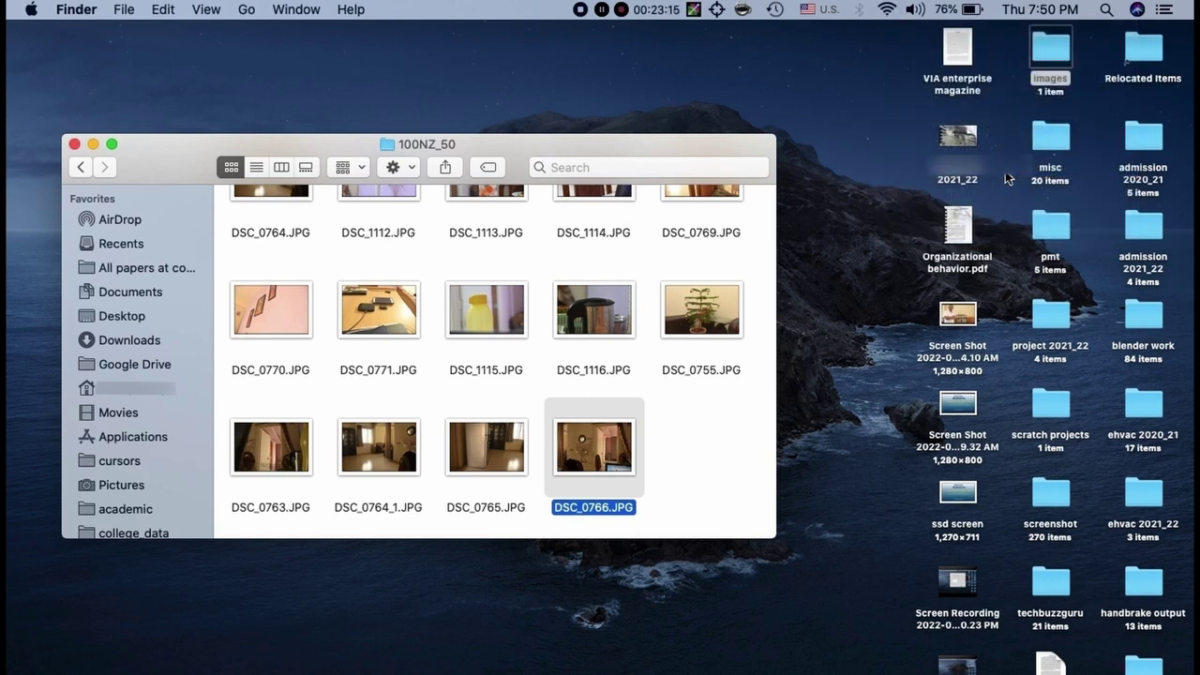
click(889, 11)
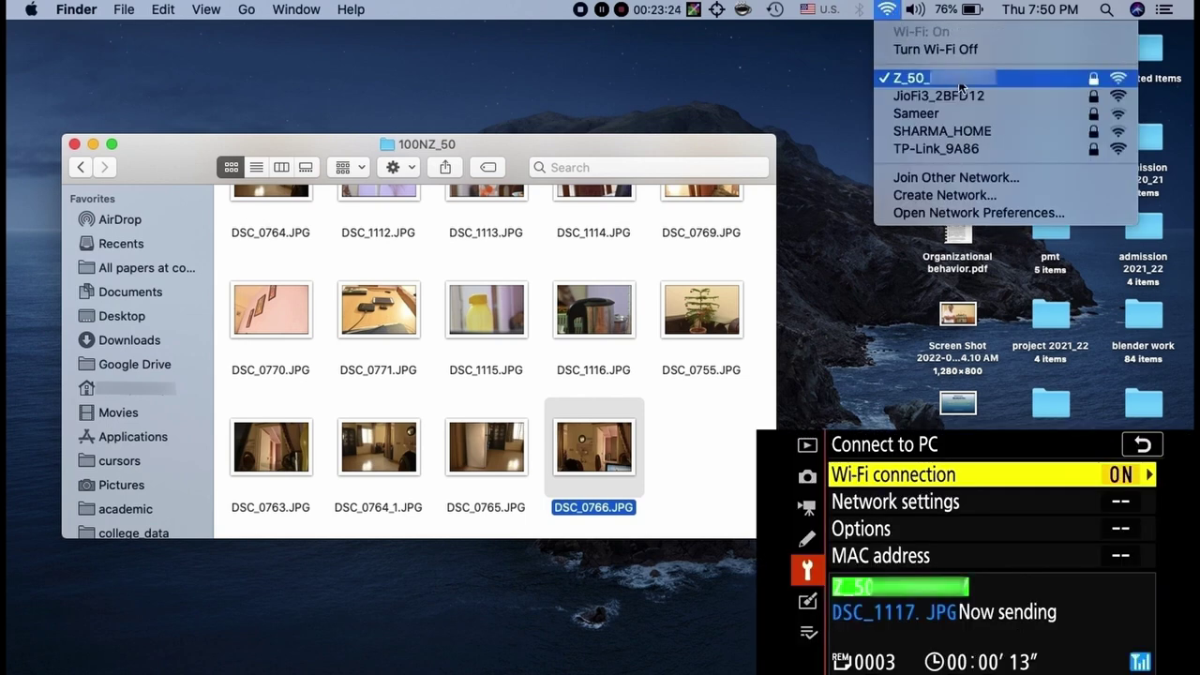
click(776, 102)
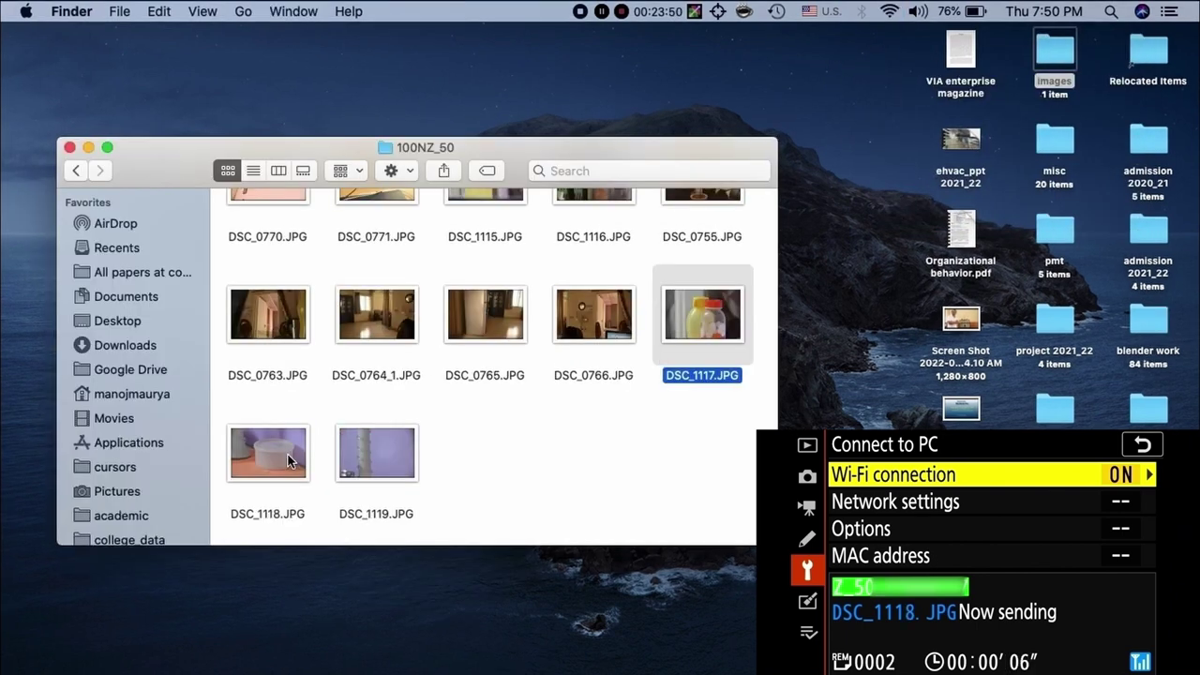
click(288, 462)
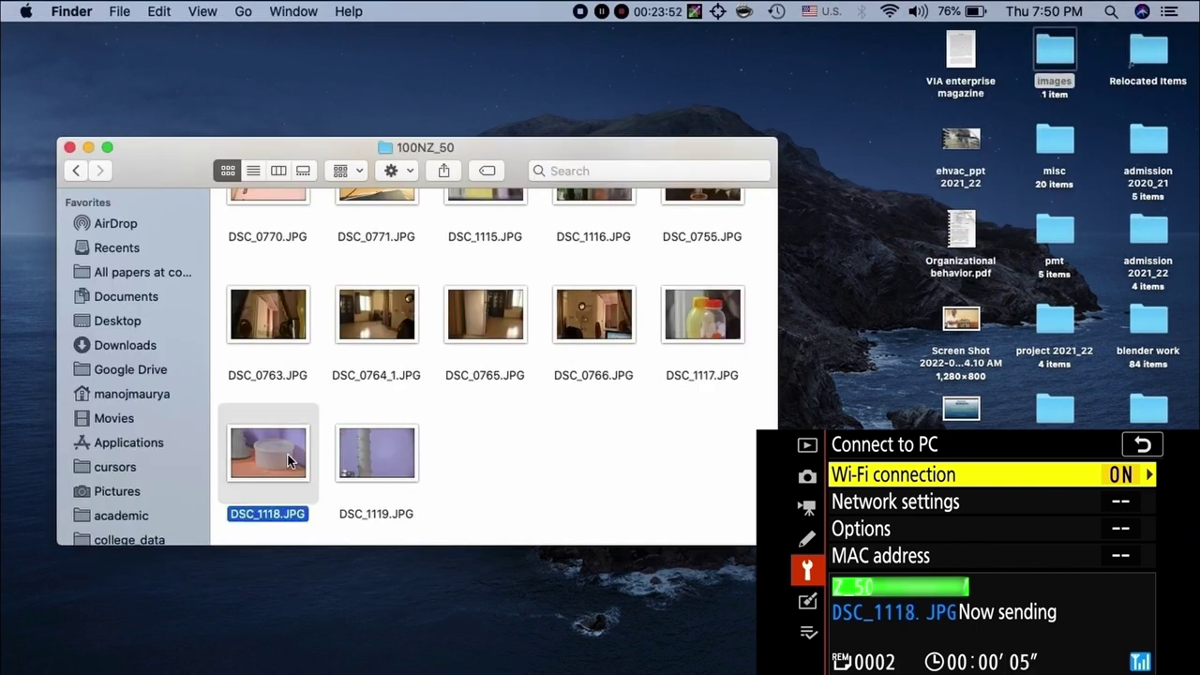
click(368, 467)
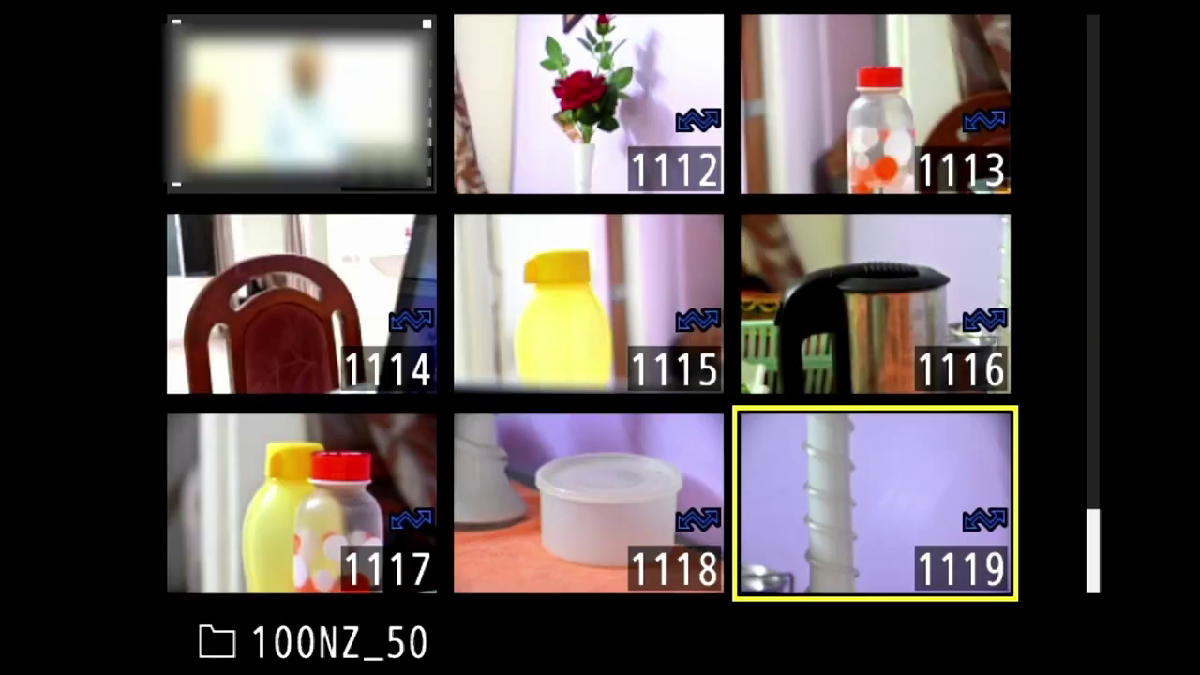
key(Left)
key(Left)
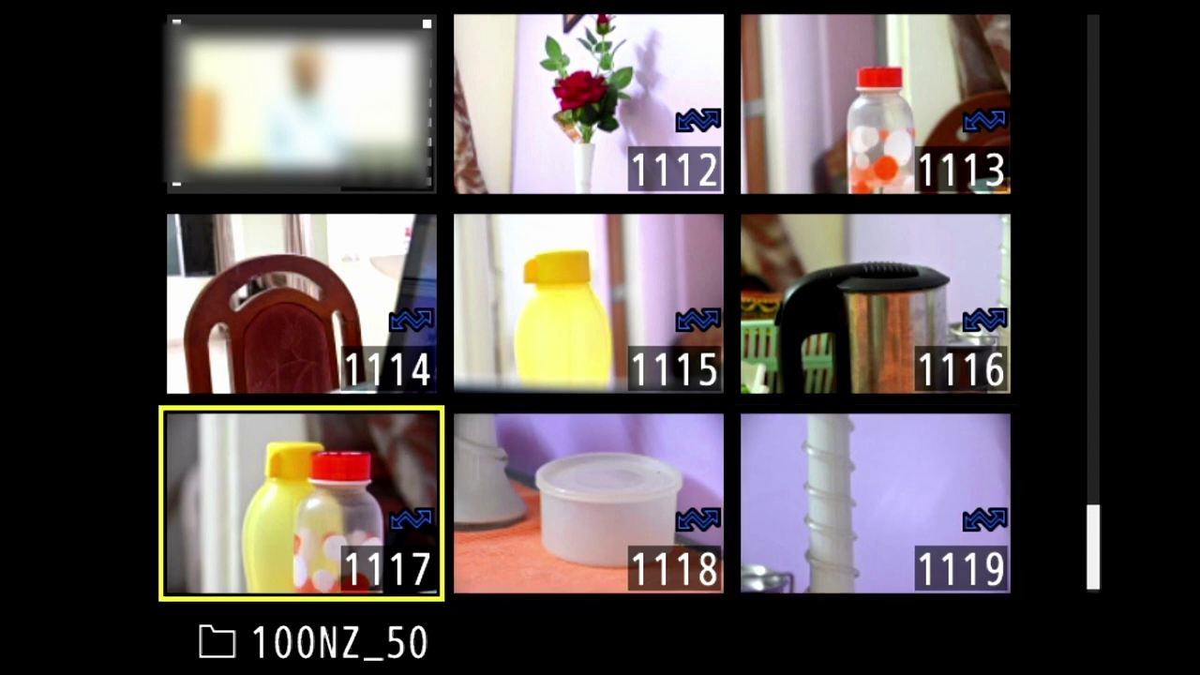
key(Right)
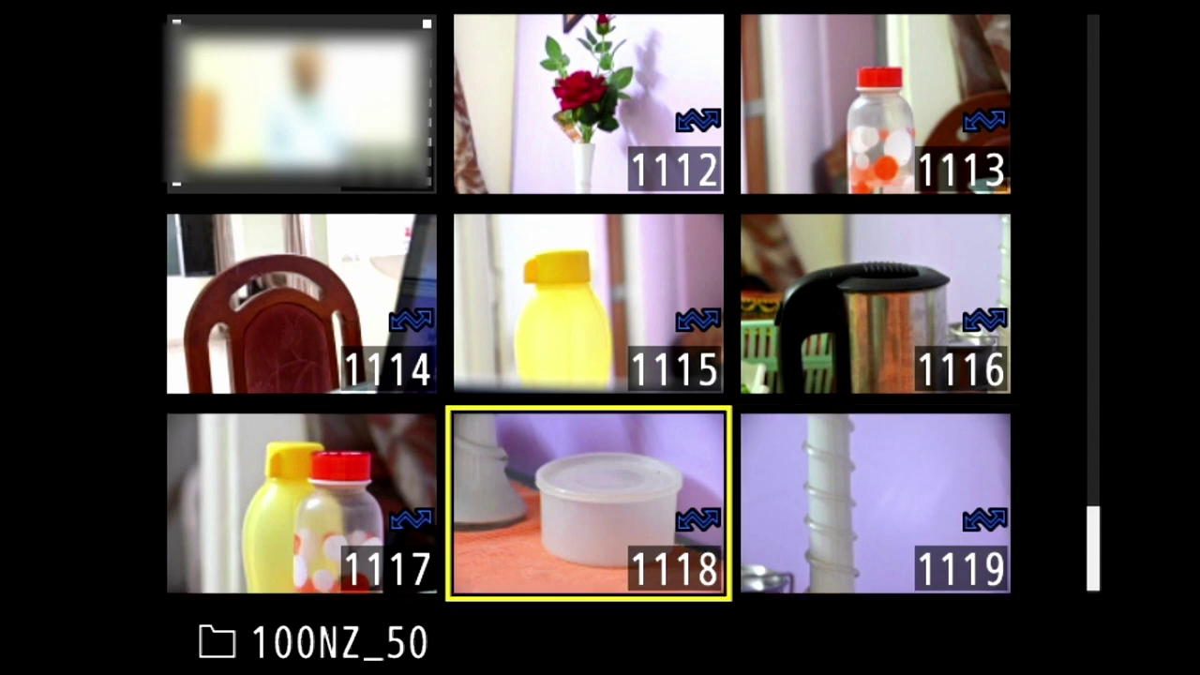
key(Right)
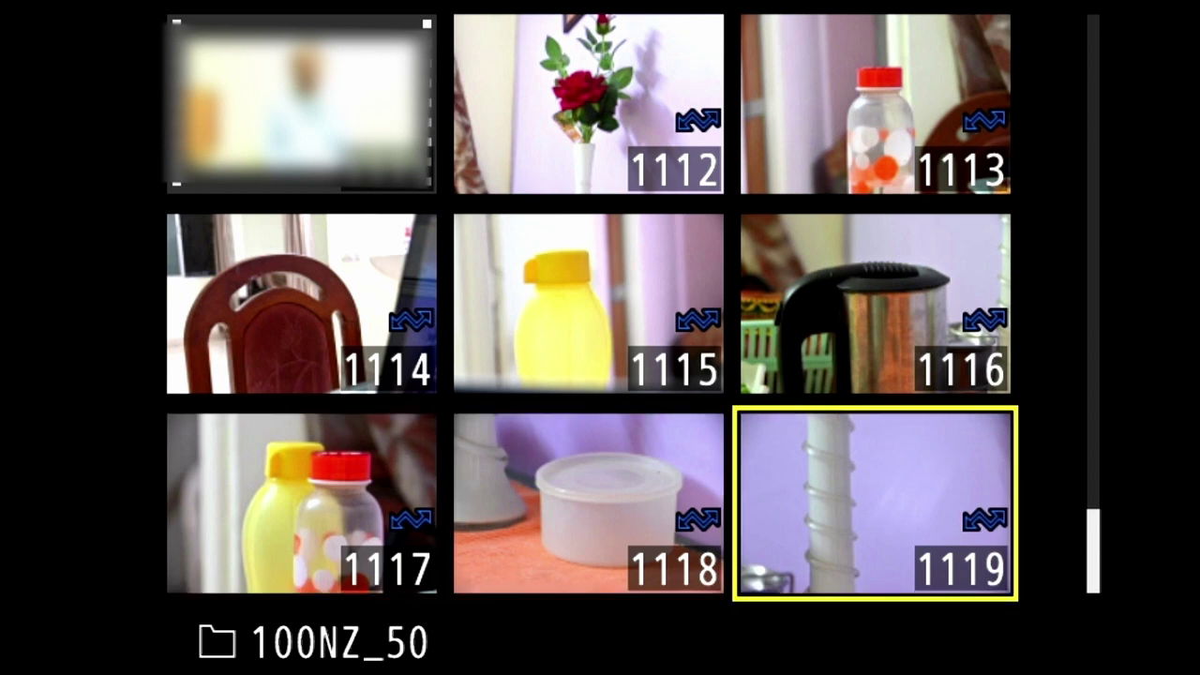
key(Left)
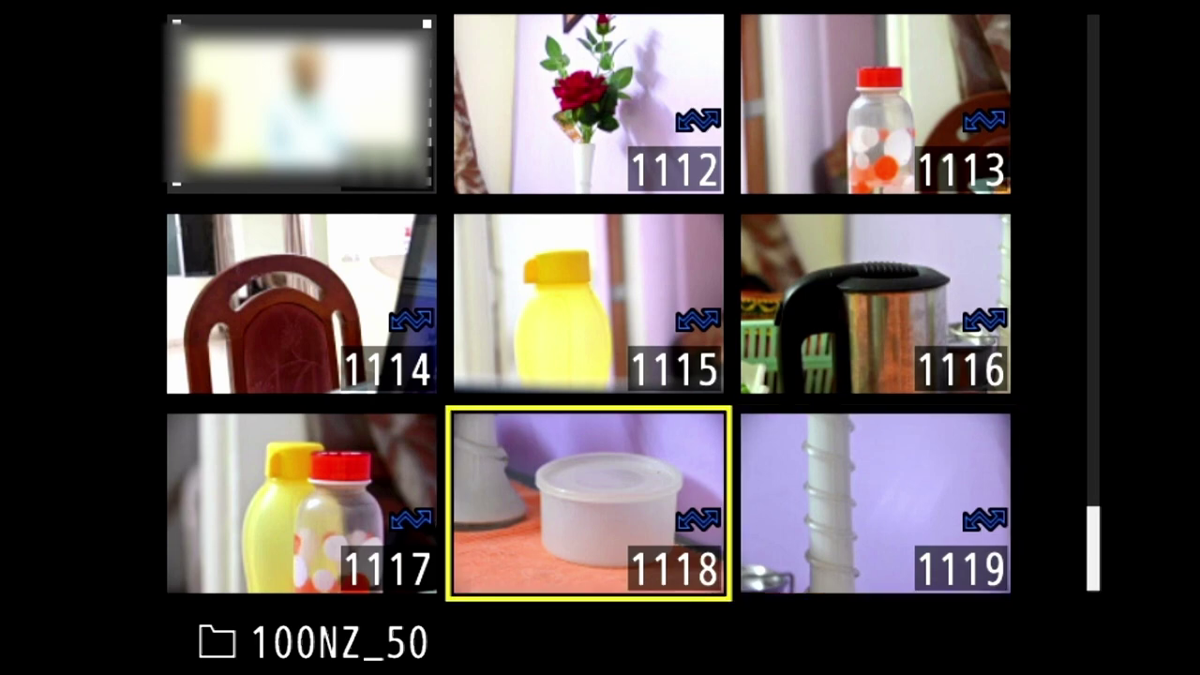